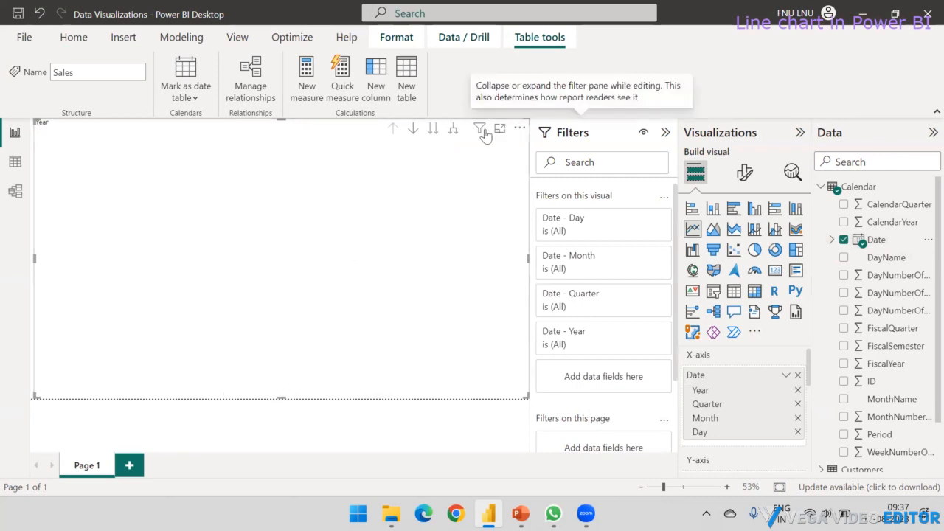
Trim the line chart's height slightly, then remove the Date field from its X-axis and add Calendar's Date field again
{"action": "mouse_move", "coordinate": [281, 123]}
{"action": "left_mouse_down"}
{"action": "mouse_move", "coordinate": [285, 180]}
{"action": "mouse_move", "coordinate": [280, 131]}
{"action": "left_mouse_up"}
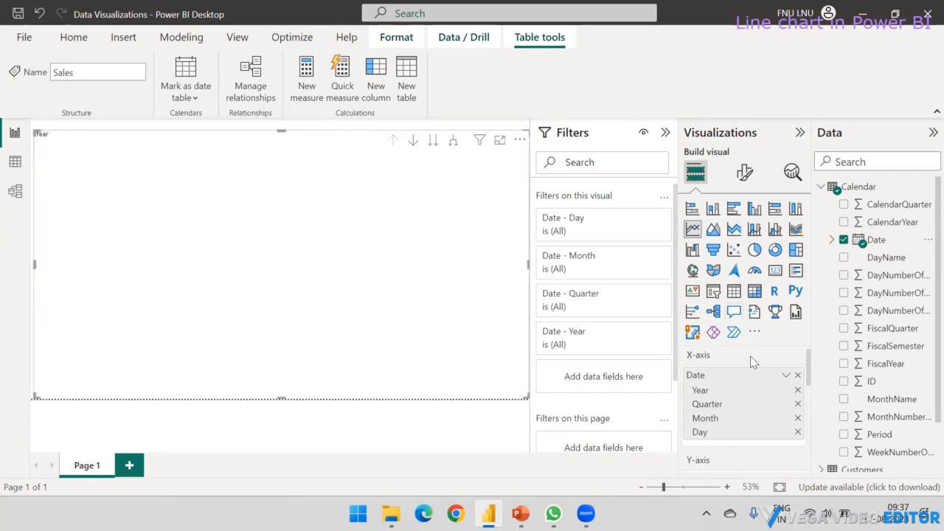
{"action": "left_click", "coordinate": [798, 375]}
{"action": "left_click_drag", "start_coordinate": [858, 241], "coordinate": [251, 223]}
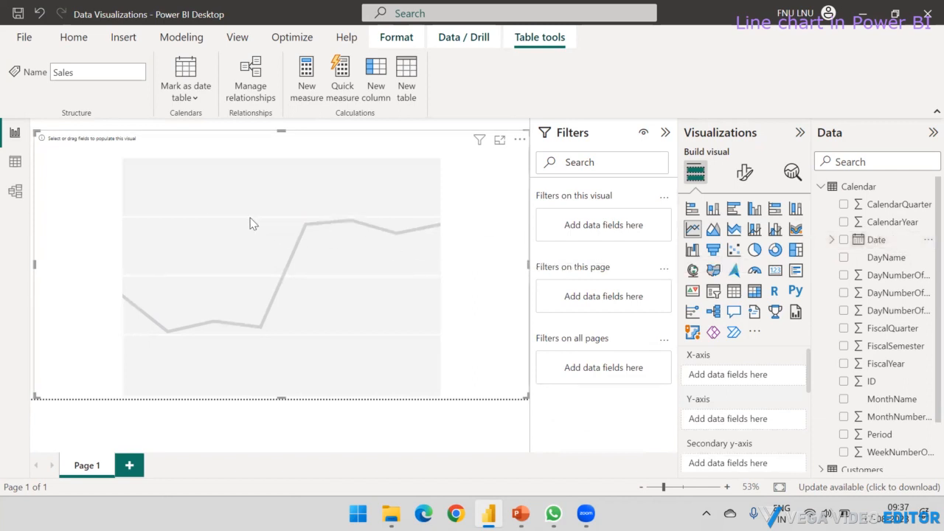
{"action": "left_click_drag", "start_coordinate": [894, 240], "coordinate": [270, 217]}
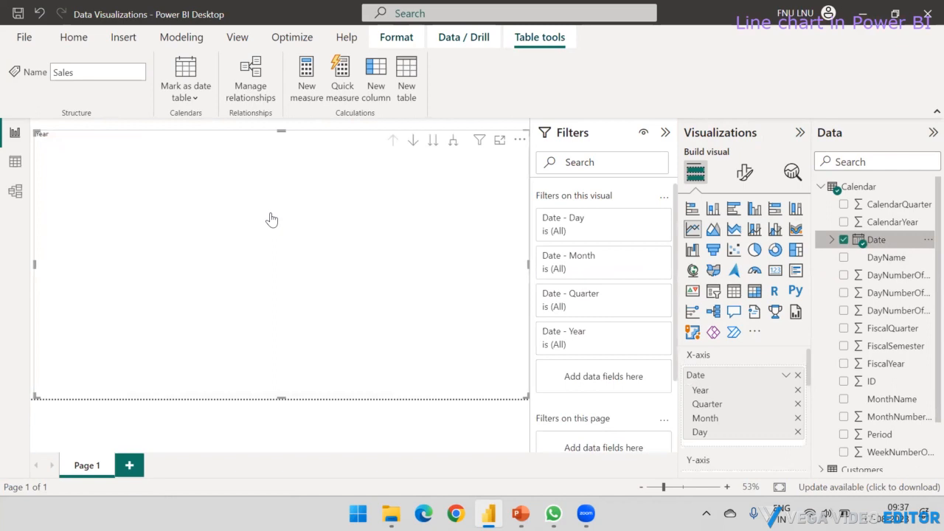
{"action": "left_click", "coordinate": [786, 376]}
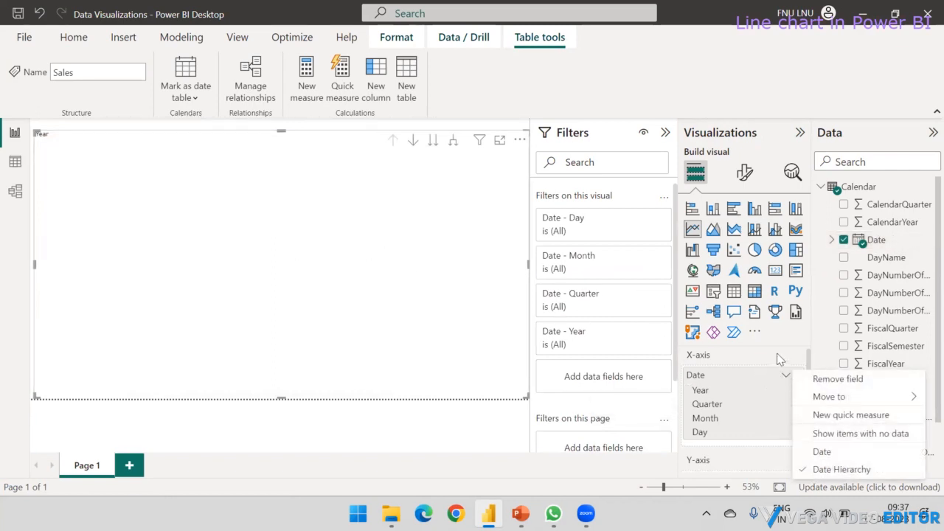
{"action": "left_click", "coordinate": [780, 354]}
Add the SalesAmount field from the Sales table to the line chart's Y-axis
{"action": "scroll", "coordinate": [885, 243], "scroll_direction": "down", "scroll_amount": 3}
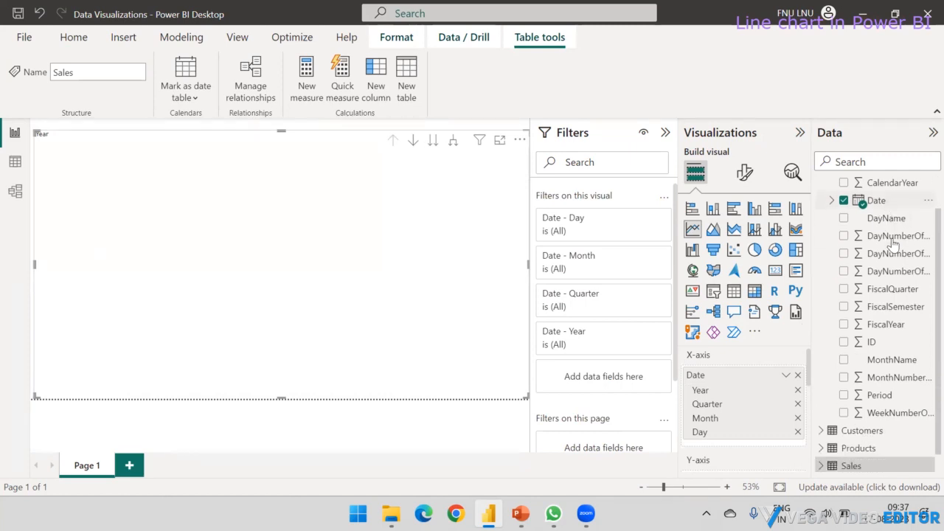
{"action": "scroll", "coordinate": [863, 222], "scroll_direction": "up", "scroll_amount": 3}
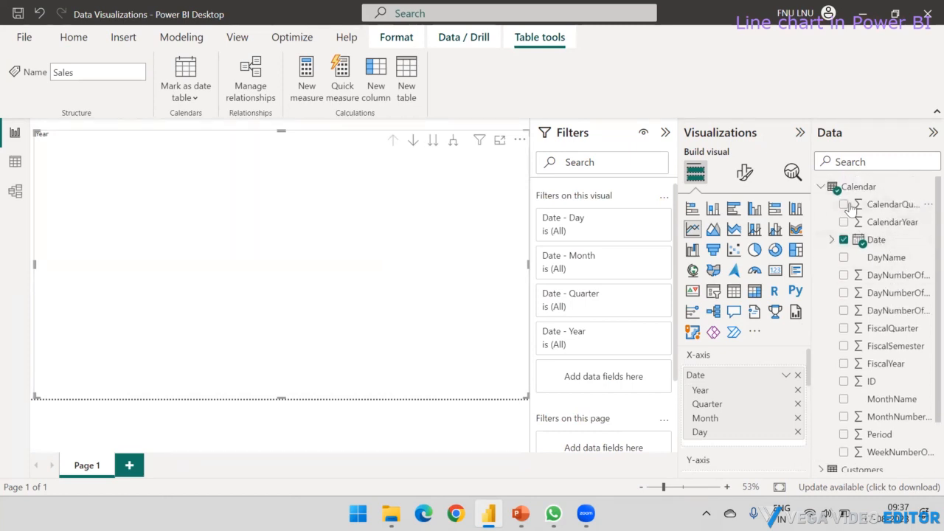
{"action": "left_click", "coordinate": [822, 189]}
{"action": "left_click", "coordinate": [822, 241]}
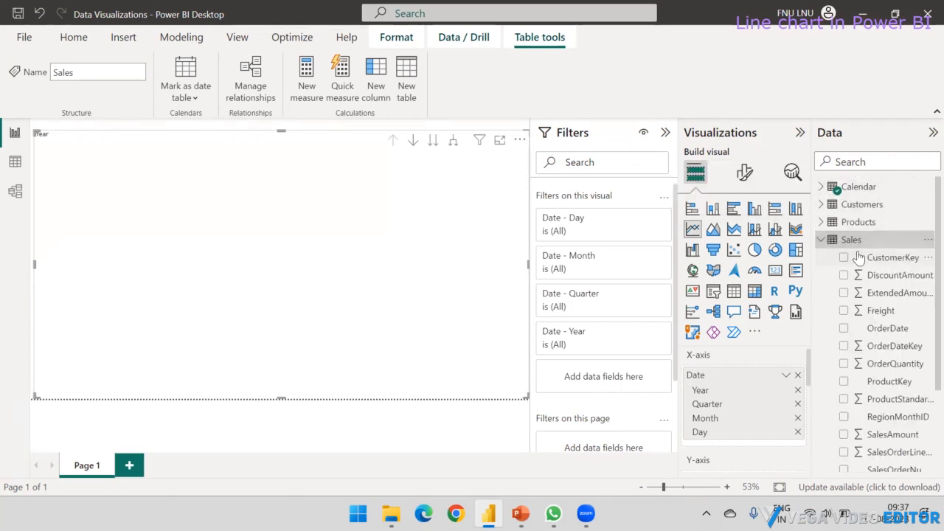
{"action": "scroll", "coordinate": [859, 256], "scroll_direction": "down", "scroll_amount": 3}
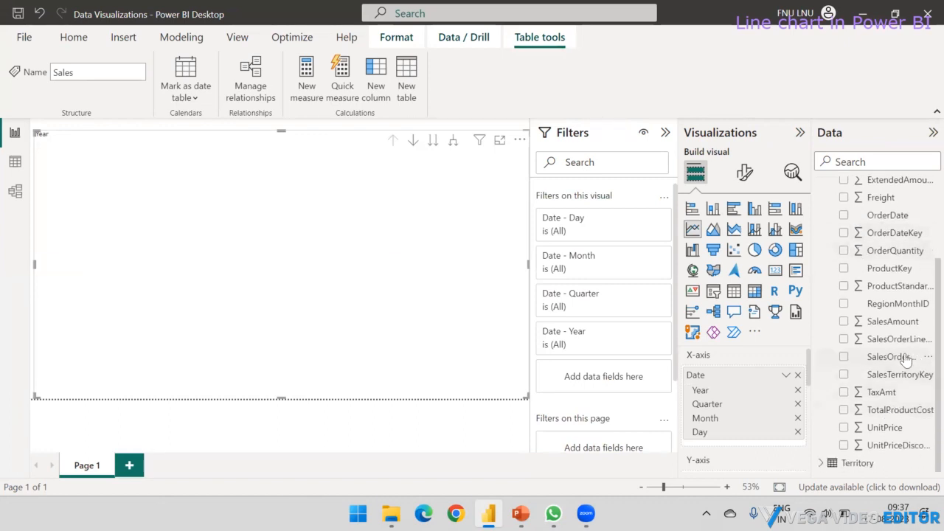
{"action": "left_click_drag", "start_coordinate": [882, 323], "coordinate": [221, 254]}
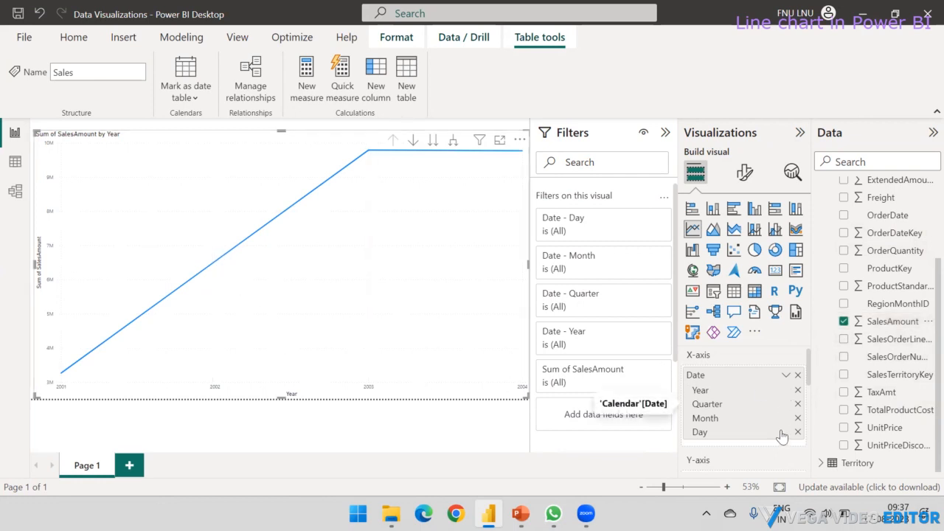
{"action": "scroll", "coordinate": [774, 428], "scroll_direction": "down", "scroll_amount": 2}
{"action": "scroll", "coordinate": [771, 419], "scroll_direction": "up", "scroll_amount": 2}
{"action": "left_click", "coordinate": [787, 357]}
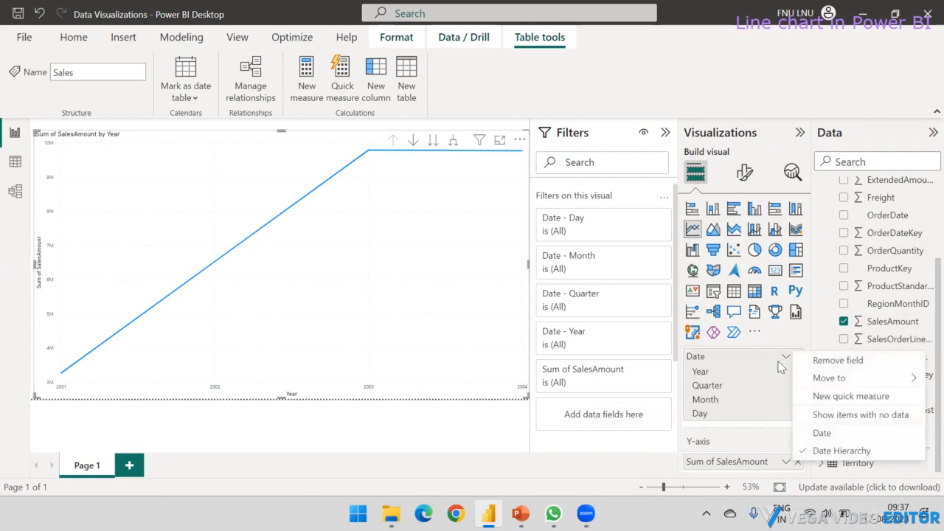
{"action": "left_click", "coordinate": [823, 324]}
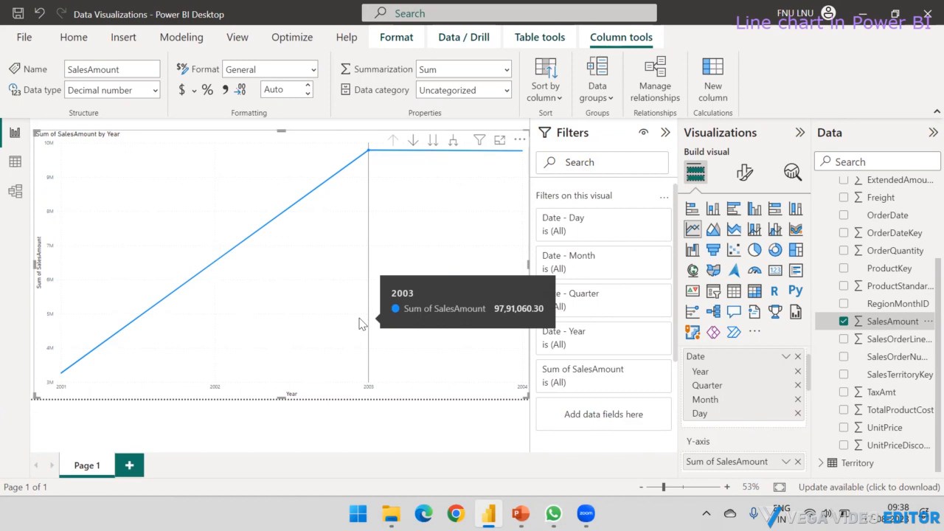
Split the line chart by occupation by adding the Customers table's Occupation field to its legend
{"action": "left_click", "coordinate": [340, 425]}
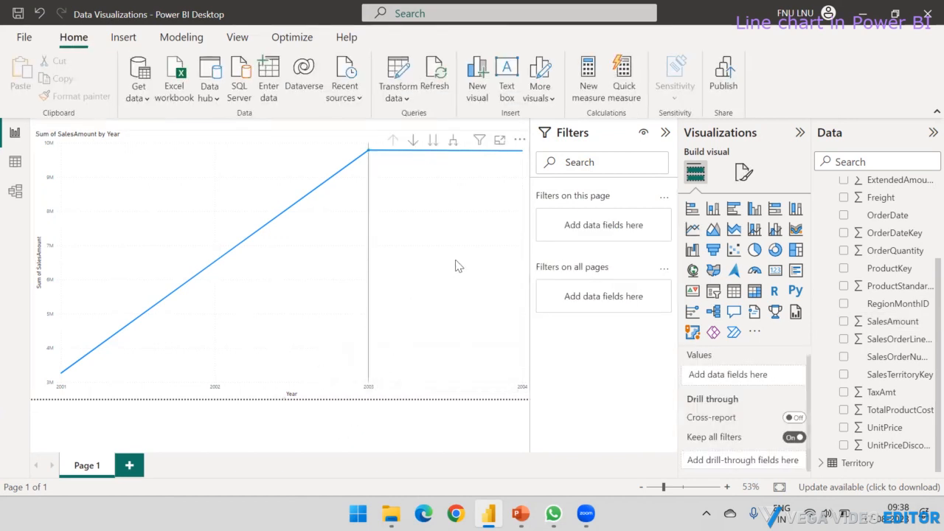
{"action": "scroll", "coordinate": [841, 303], "scroll_direction": "up", "scroll_amount": 3}
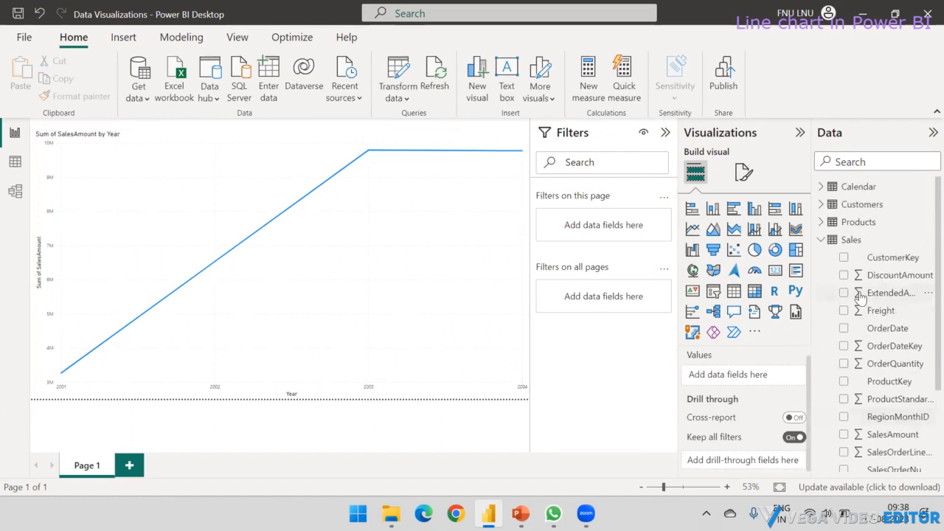
{"action": "left_click", "coordinate": [821, 241]}
{"action": "left_click", "coordinate": [821, 205]}
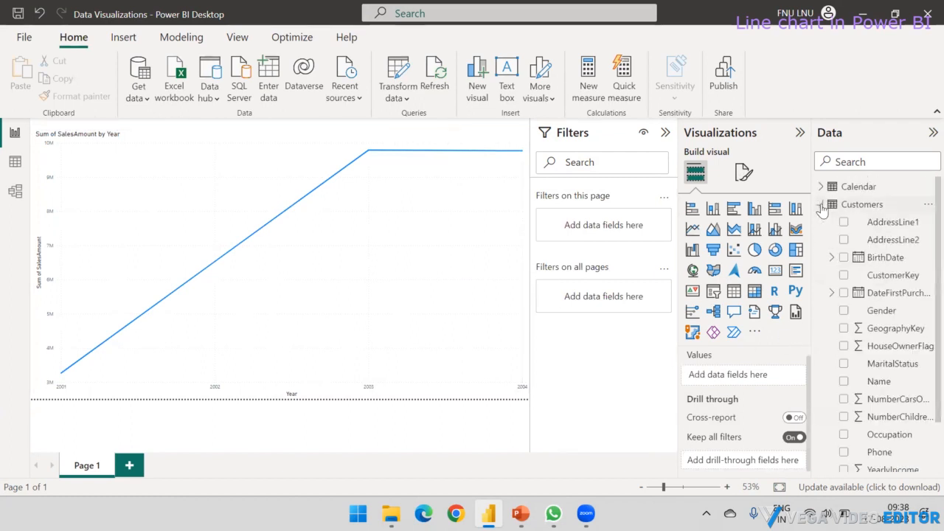
{"action": "scroll", "coordinate": [871, 269], "scroll_direction": "down", "scroll_amount": 1}
{"action": "scroll", "coordinate": [872, 271], "scroll_direction": "down", "scroll_amount": 1}
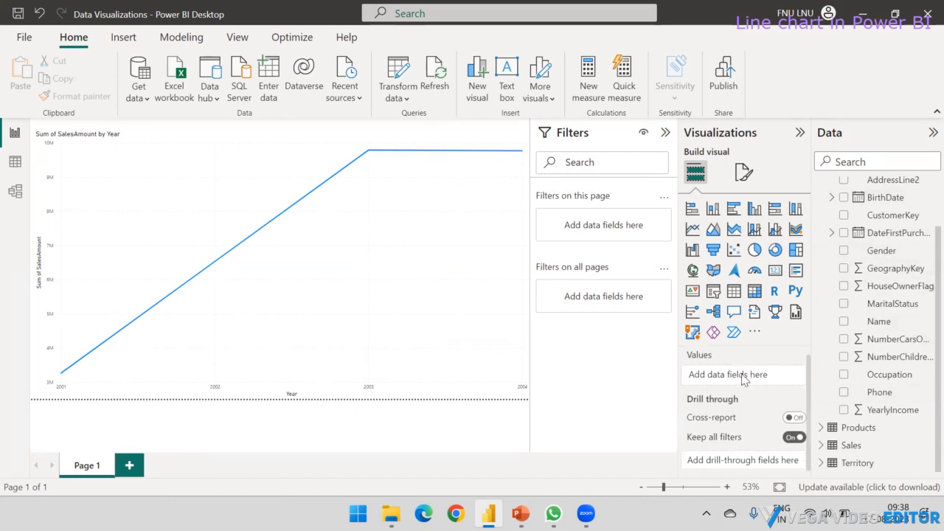
{"action": "left_click", "coordinate": [408, 316]}
{"action": "scroll", "coordinate": [749, 428], "scroll_direction": "down", "scroll_amount": 3}
{"action": "scroll", "coordinate": [750, 397], "scroll_direction": "down", "scroll_amount": 2}
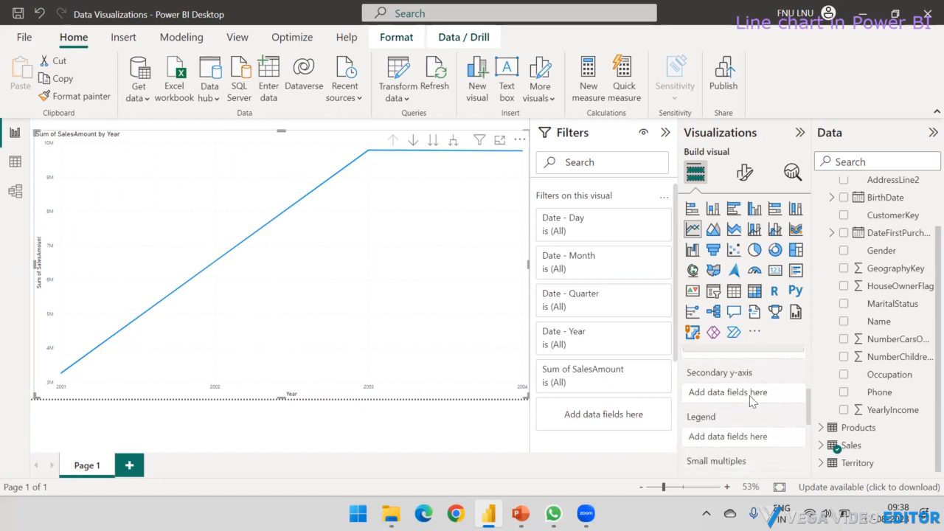
{"action": "scroll", "coordinate": [874, 284], "scroll_direction": "up", "scroll_amount": 1}
{"action": "scroll", "coordinate": [874, 282], "scroll_direction": "down", "scroll_amount": 1}
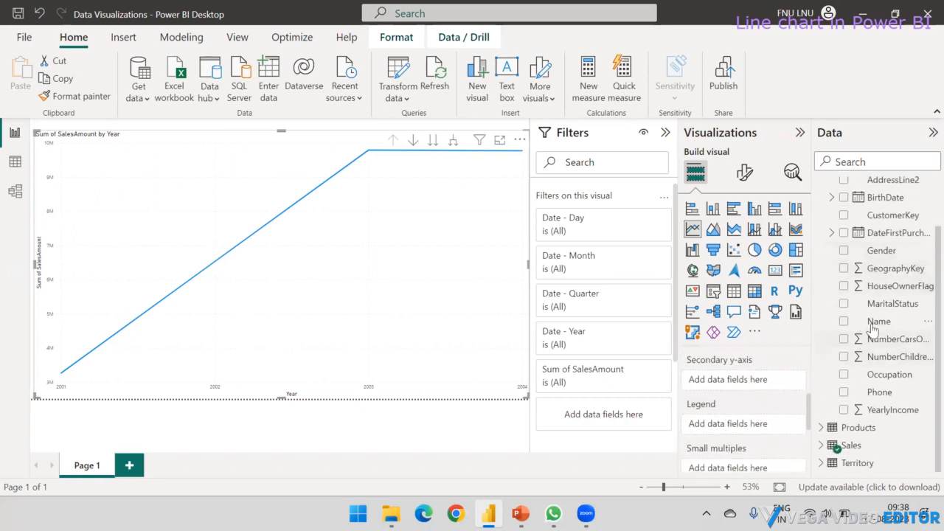
{"action": "left_click_drag", "start_coordinate": [864, 377], "coordinate": [735, 429]}
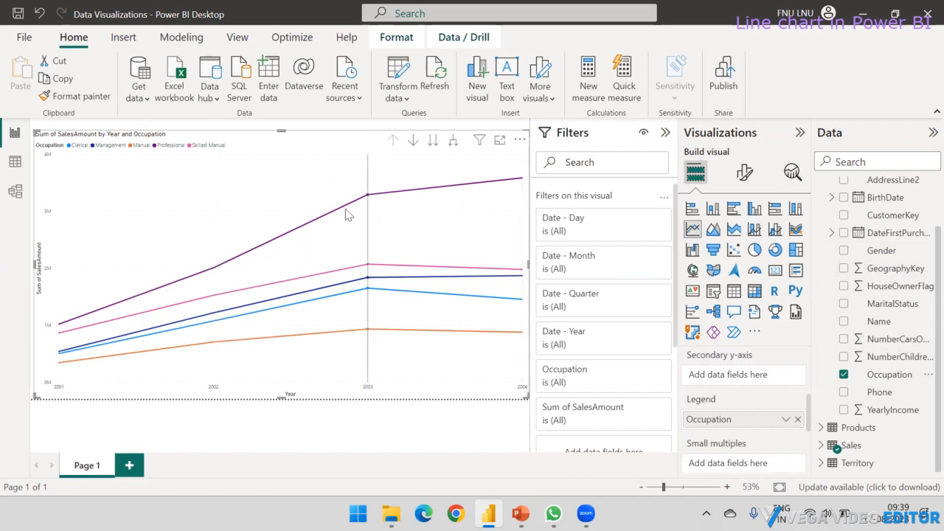
Reduce the line chart's height by lowering its upper edge, leaving empty page space above it
{"action": "mouse_move", "coordinate": [366, 201]}
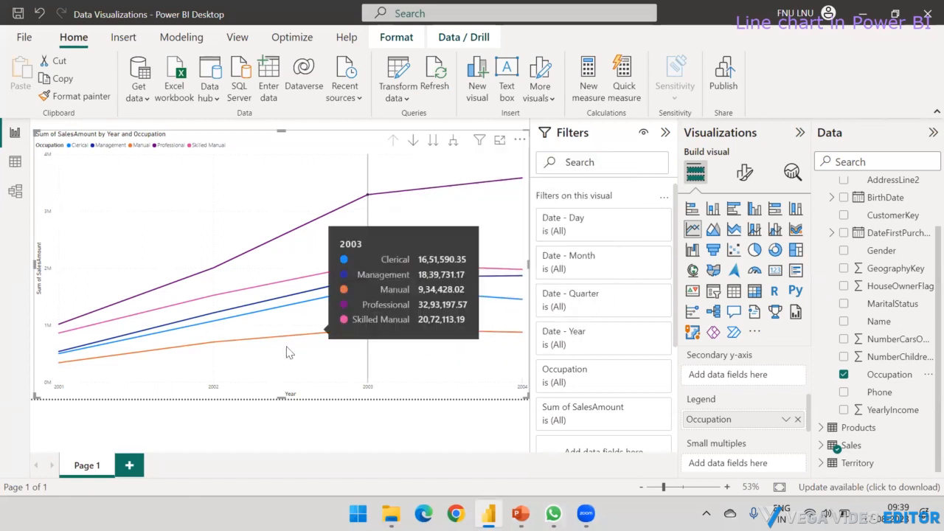
{"action": "left_click", "coordinate": [499, 428]}
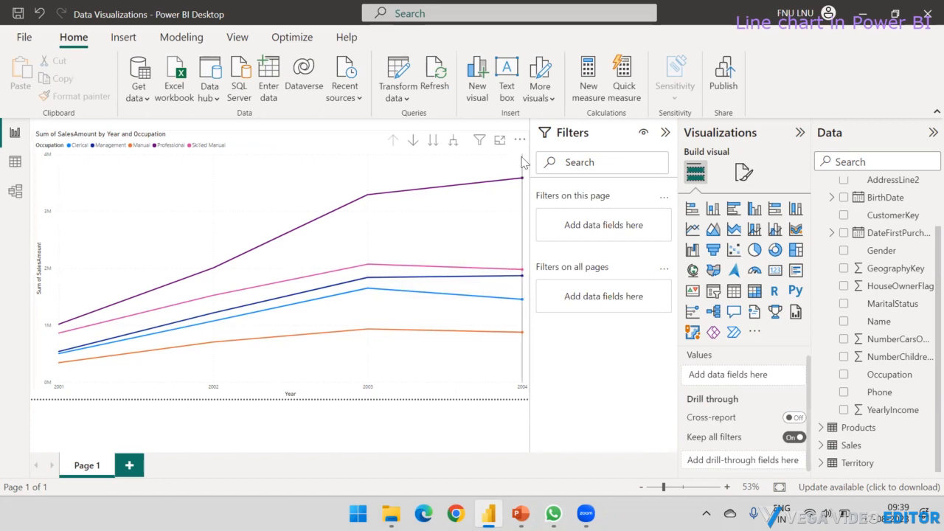
{"action": "left_click", "coordinate": [294, 138]}
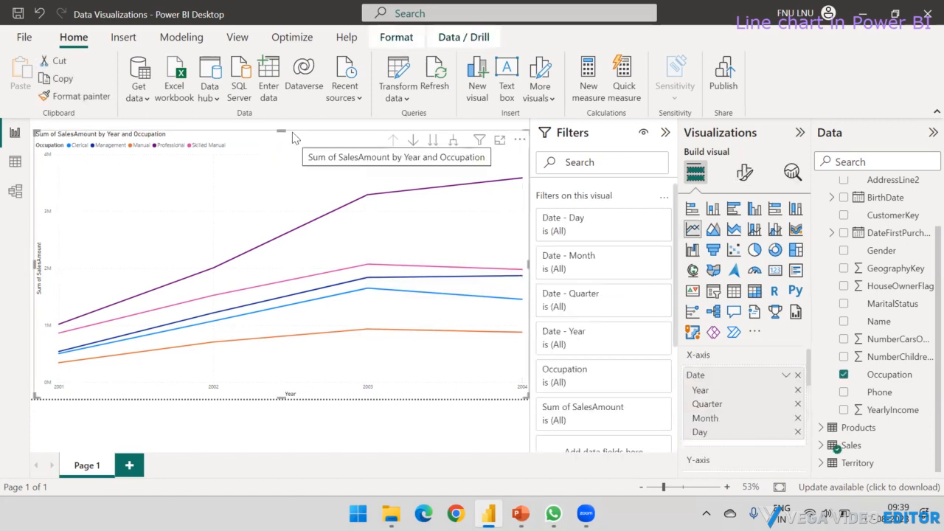
{"action": "left_click", "coordinate": [282, 125]}
{"action": "left_click_drag", "start_coordinate": [282, 130], "coordinate": [277, 203]}
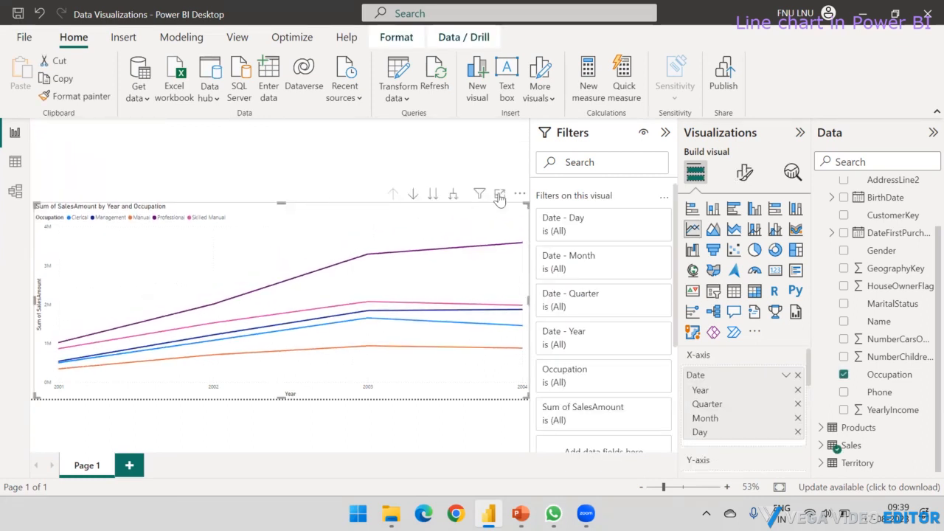
{"action": "left_click", "coordinate": [349, 421]}
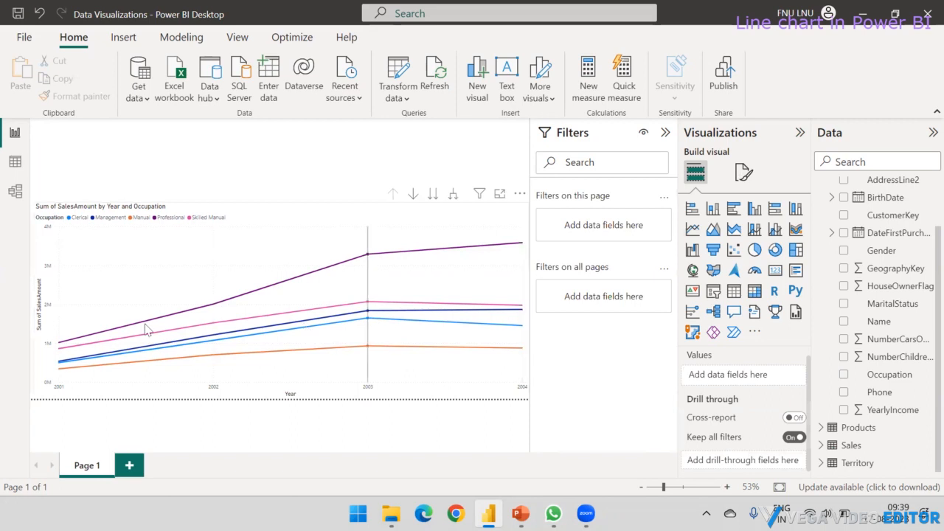
Turn on drill-down for the line chart and step its date hierarchy from year through quarter and month to day, then back up to year
{"action": "left_click", "coordinate": [413, 195]}
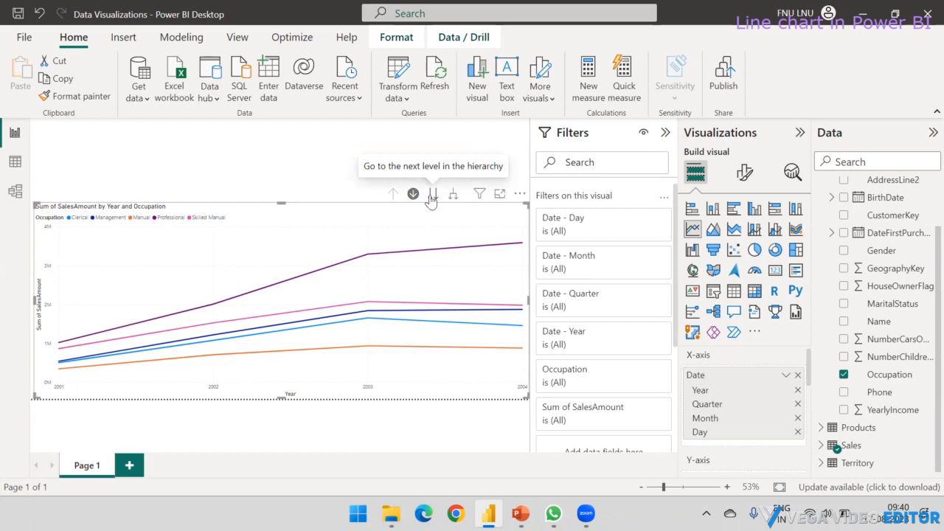
{"action": "left_click", "coordinate": [432, 195]}
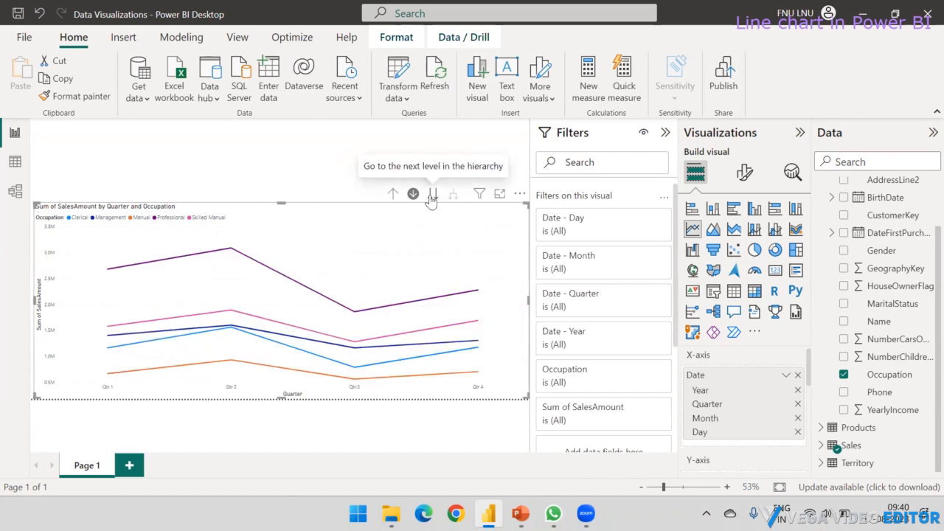
{"action": "left_click", "coordinate": [432, 195]}
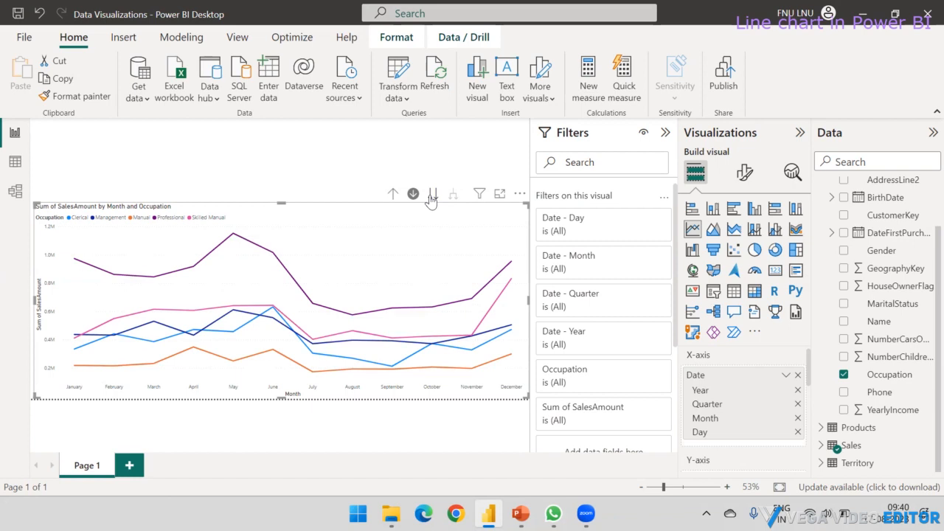
{"action": "left_click", "coordinate": [432, 195]}
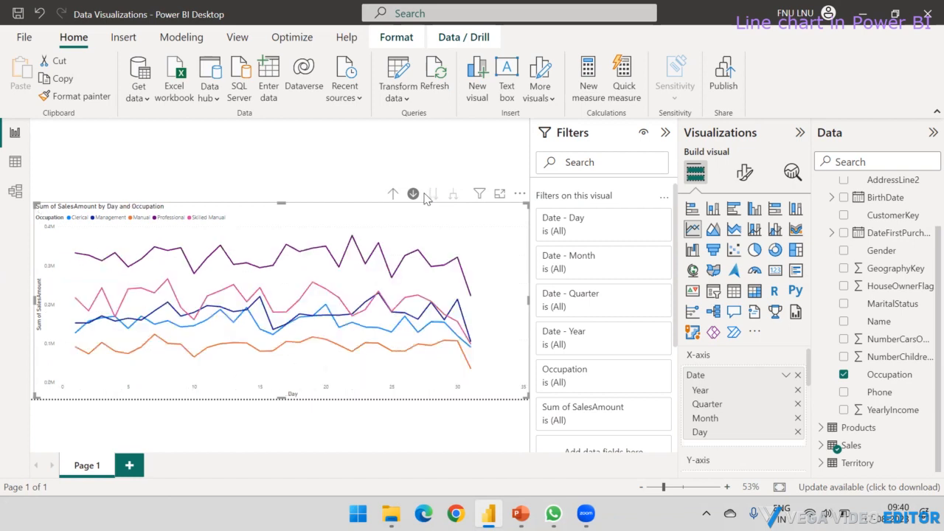
{"action": "left_click", "coordinate": [393, 194]}
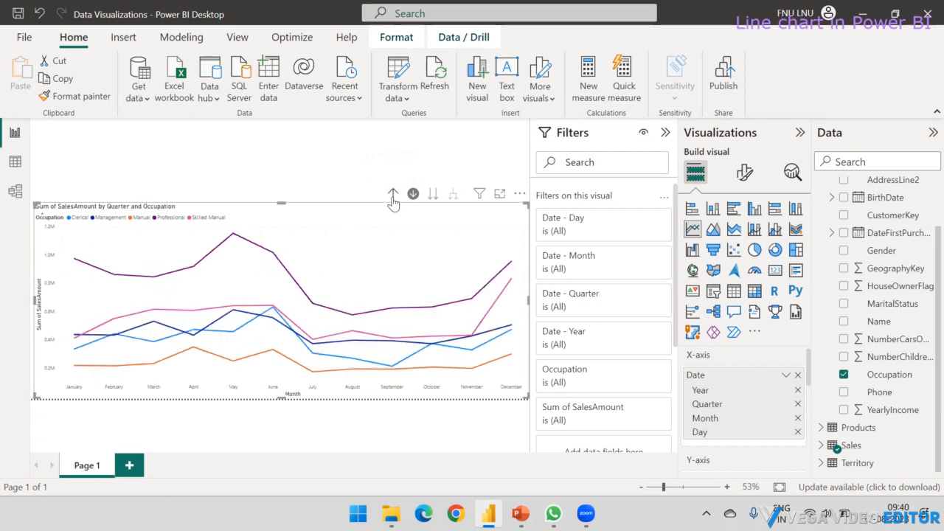
{"action": "left_click", "coordinate": [393, 195]}
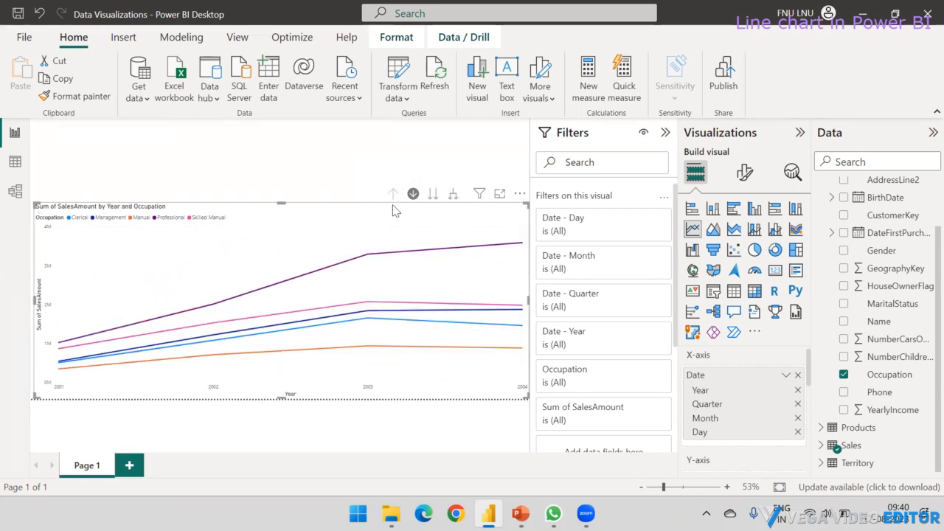
Make the line chart taller by raising its upper edge partway up the page
{"action": "left_click", "coordinate": [434, 158]}
{"action": "left_click", "coordinate": [307, 210]}
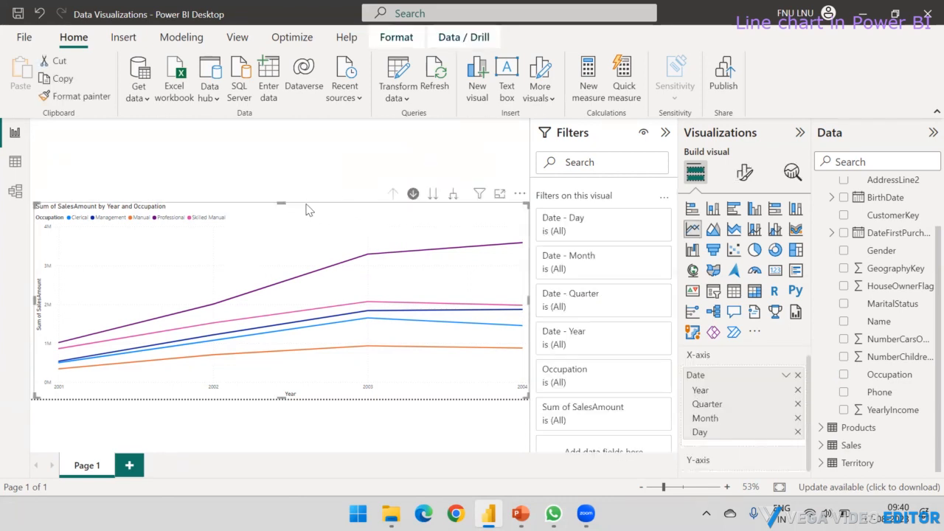
{"action": "left_click_drag", "start_coordinate": [282, 202], "coordinate": [286, 164]}
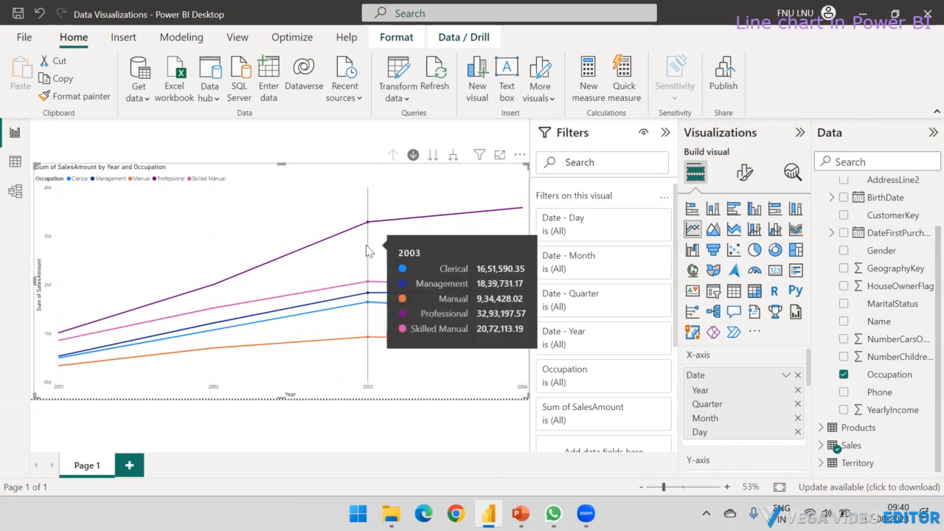
Change the line chart's X-axis type to Categorical in the visual's formatting options
{"action": "left_click", "coordinate": [744, 172]}
{"action": "left_click", "coordinate": [690, 276]}
{"action": "left_click", "coordinate": [688, 276]}
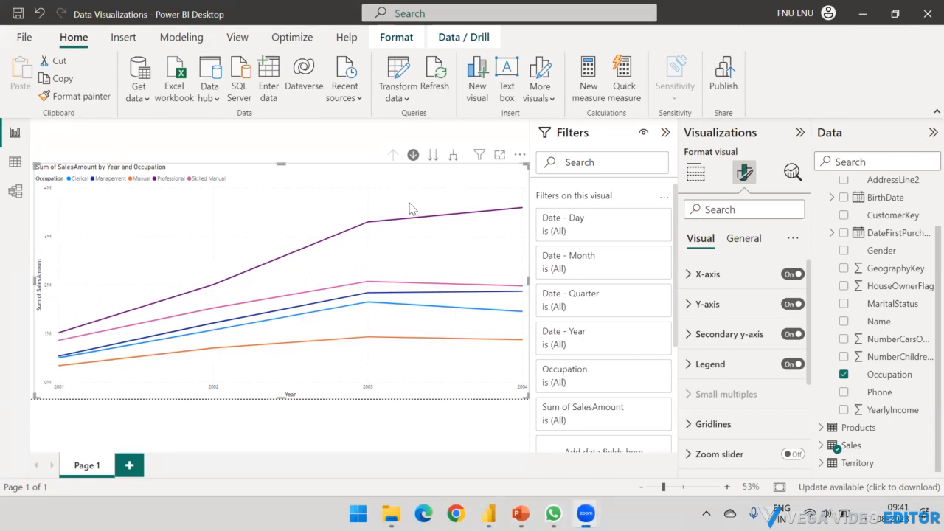
{"action": "left_click", "coordinate": [691, 281]}
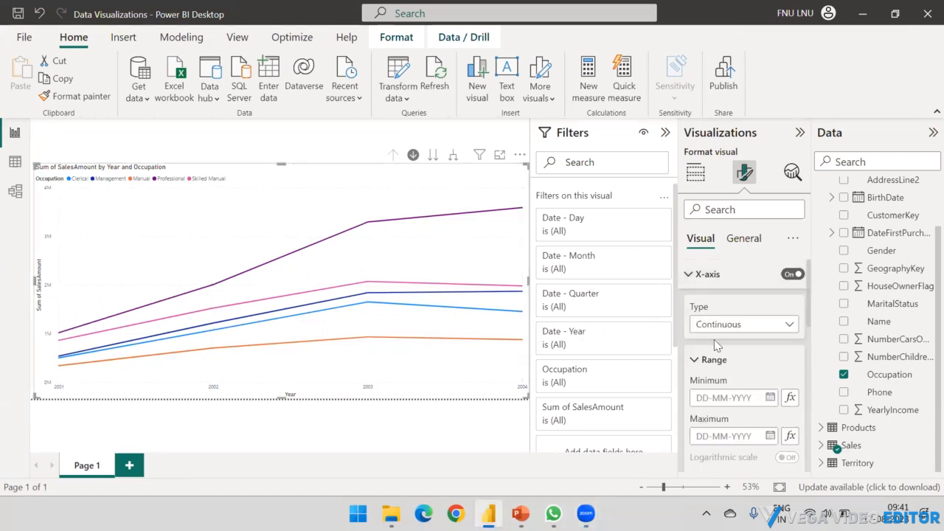
{"action": "left_click", "coordinate": [739, 330]}
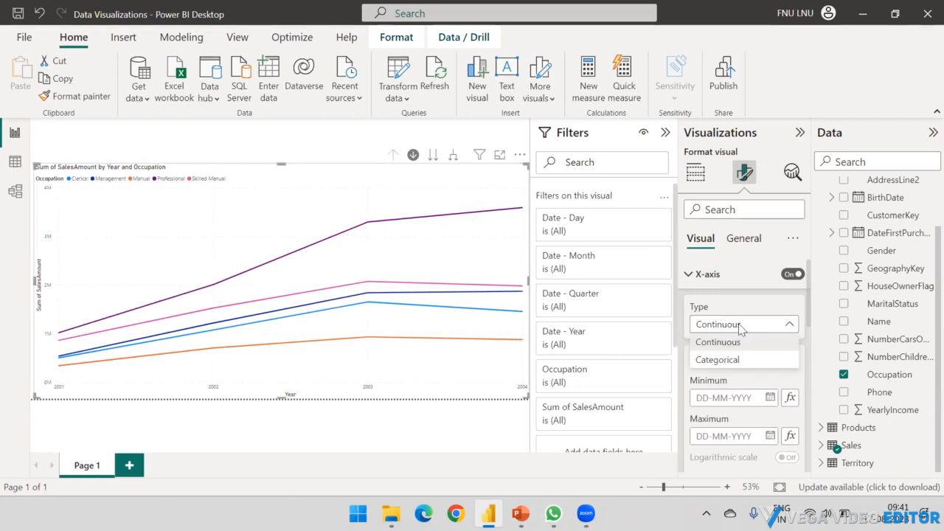
{"action": "left_click", "coordinate": [743, 364]}
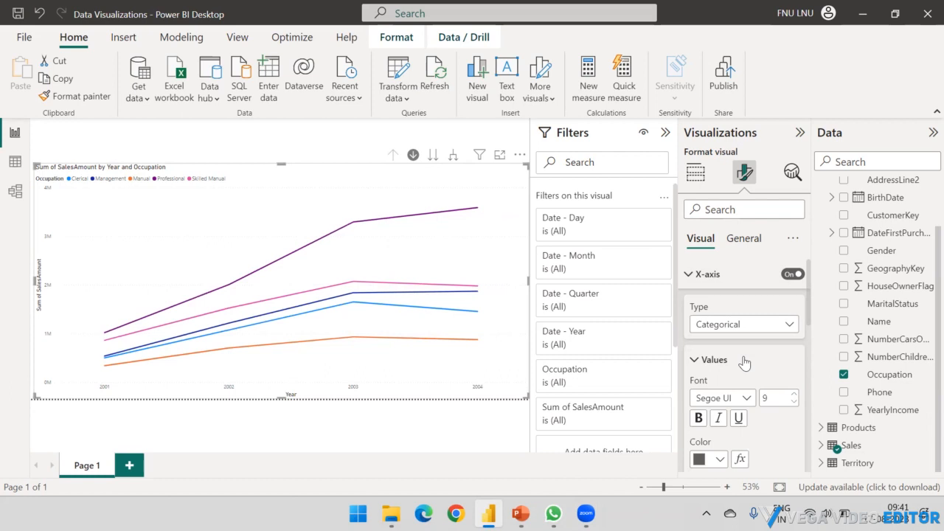
Set the line chart's X-axis type to Continuous
{"action": "left_click", "coordinate": [736, 325]}
{"action": "left_click", "coordinate": [733, 345]}
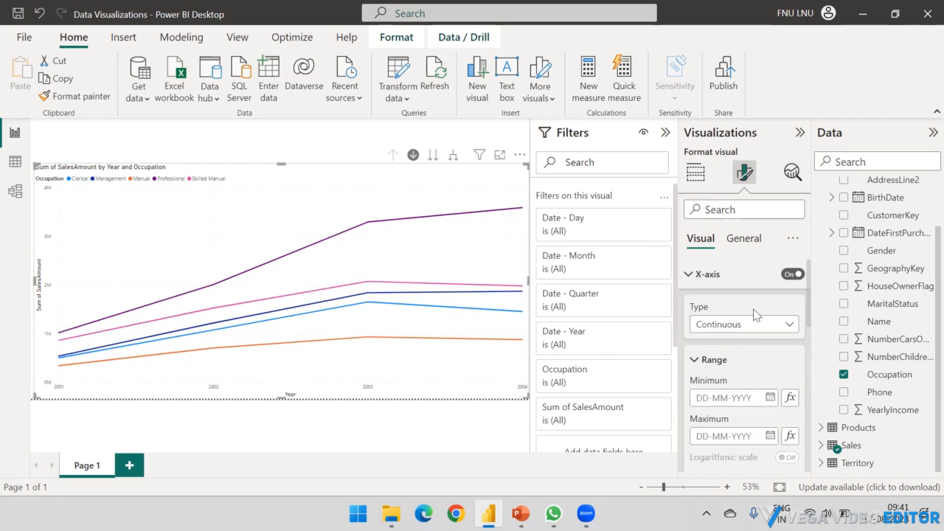
{"action": "scroll", "coordinate": [751, 317], "scroll_direction": "down", "scroll_amount": 2}
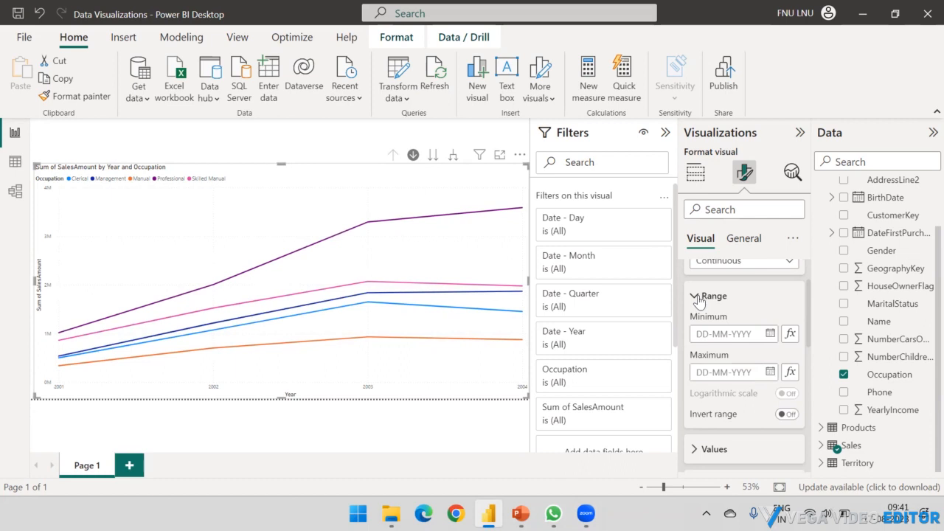
{"action": "left_click", "coordinate": [770, 334]}
{"action": "left_click", "coordinate": [768, 180]}
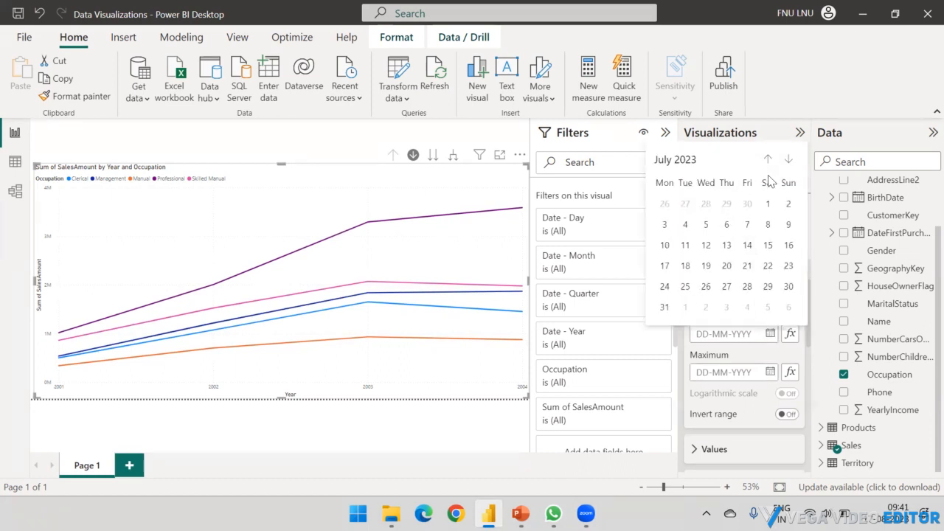
{"action": "left_click", "coordinate": [686, 161]}
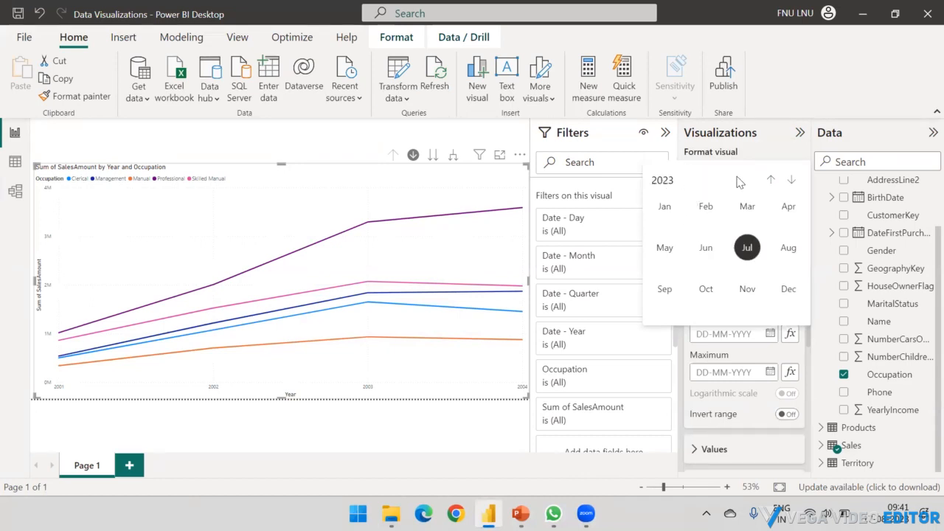
{"action": "left_click", "coordinate": [771, 182]}
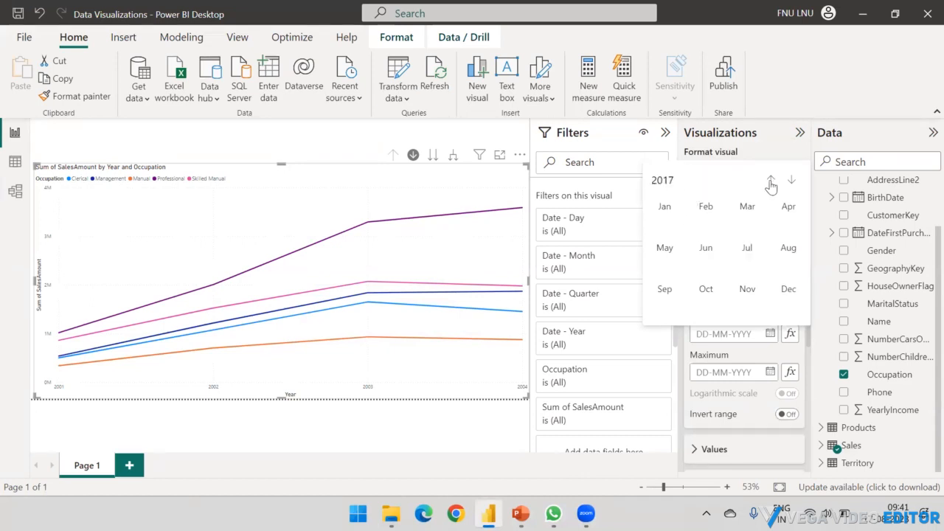
{"action": "left_click", "coordinate": [771, 185]}
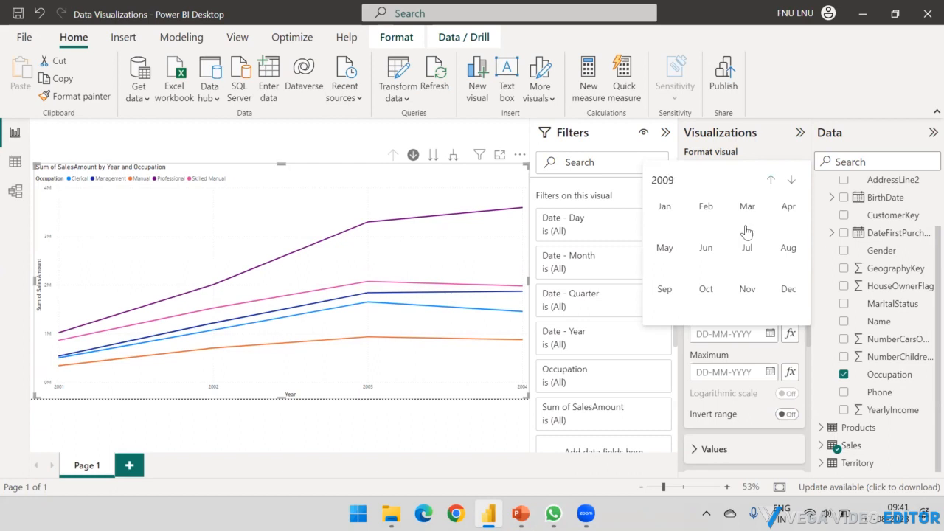
Set the X-axis range minimum to 01-01-1999 and its maximum to 31-12-2005
{"action": "left_click", "coordinate": [709, 335]}
{"action": "type", "text": "01"}
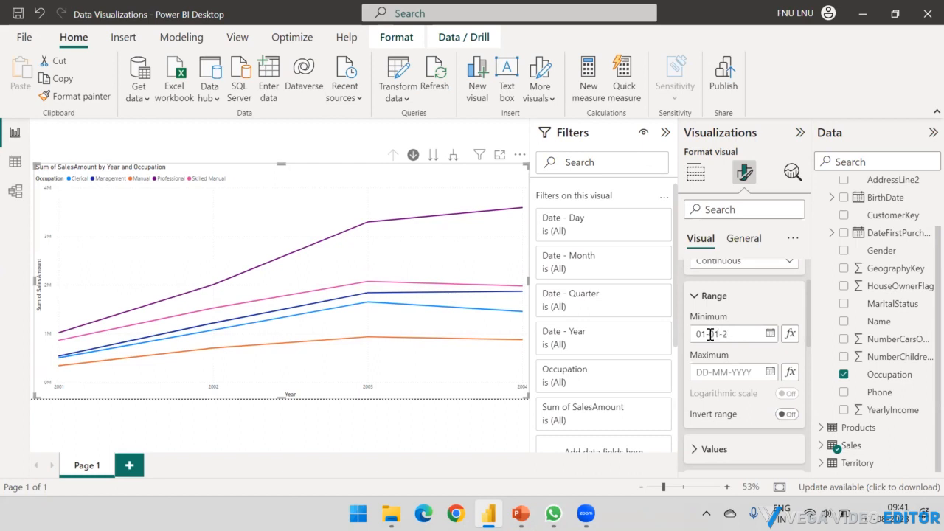
{"action": "type", "text": "-01-1999"}
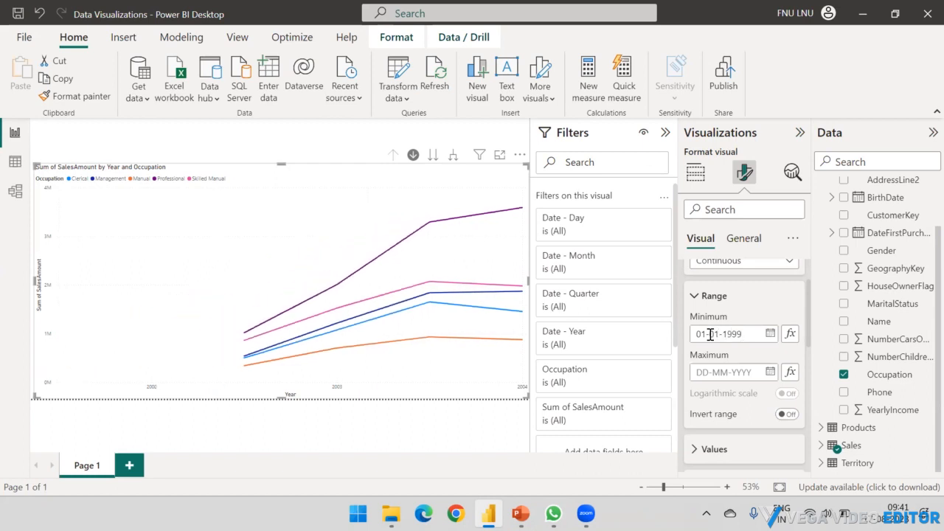
{"action": "left_click", "coordinate": [710, 372]}
{"action": "type", "text": "1"}
{"action": "key", "text": "BackSpace"}
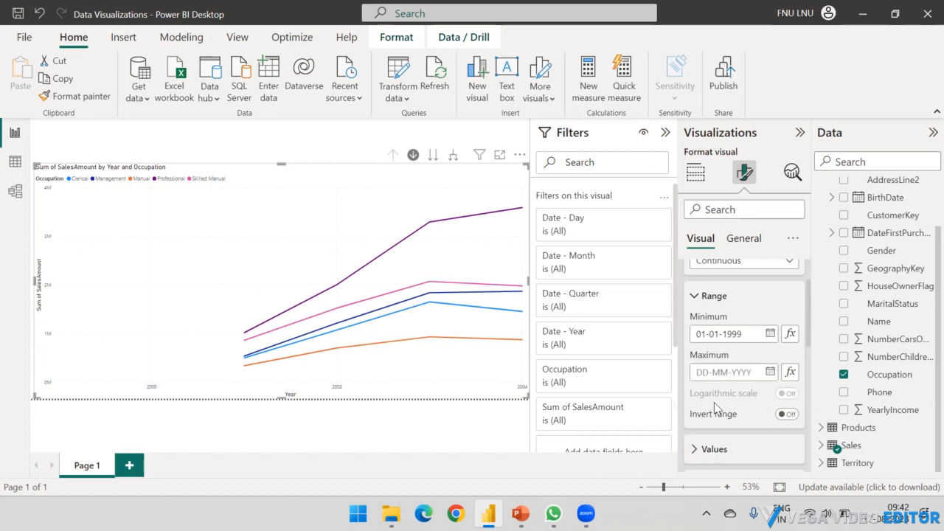
{"action": "type", "text": "31-12-2005"}
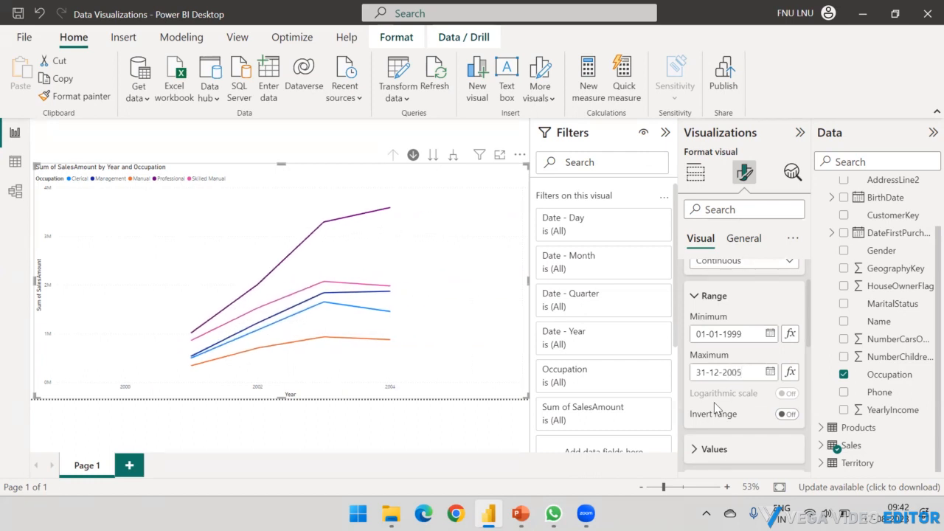
{"action": "left_click", "coordinate": [413, 425]}
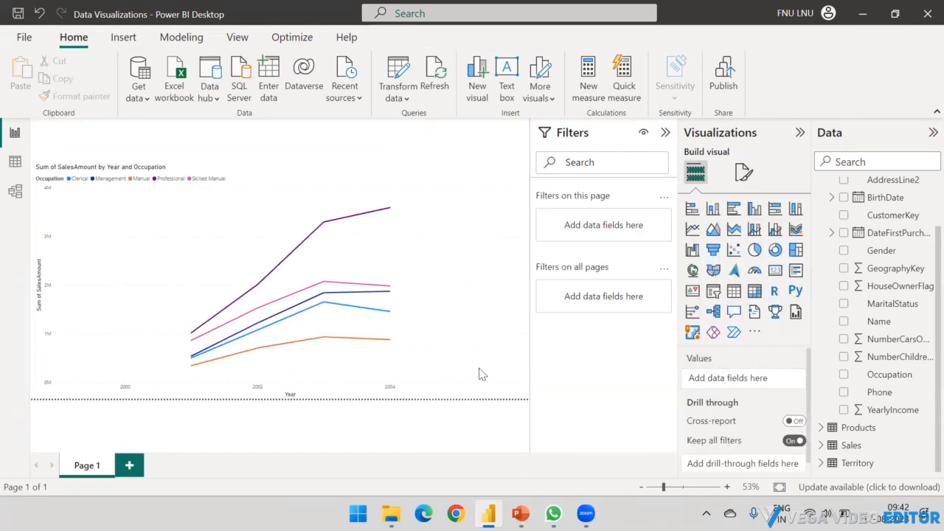
{"action": "left_click", "coordinate": [458, 325]}
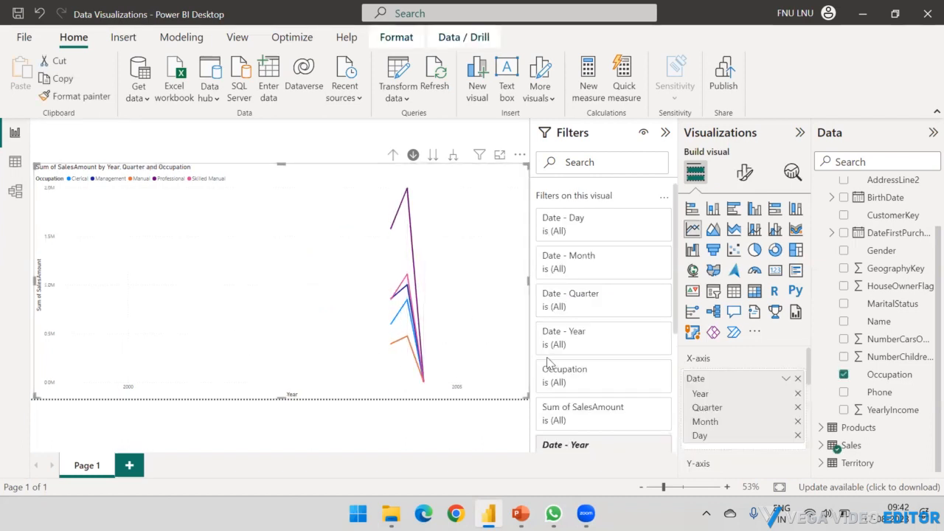
{"action": "key", "text": "ctrl+z"}
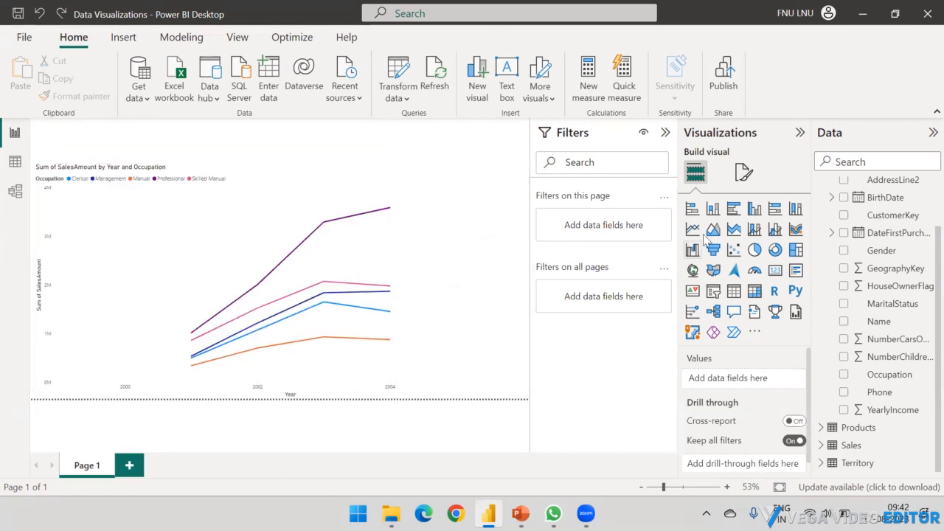
Set the font size of the line chart's X-axis values to 14
{"action": "left_click", "coordinate": [742, 174]}
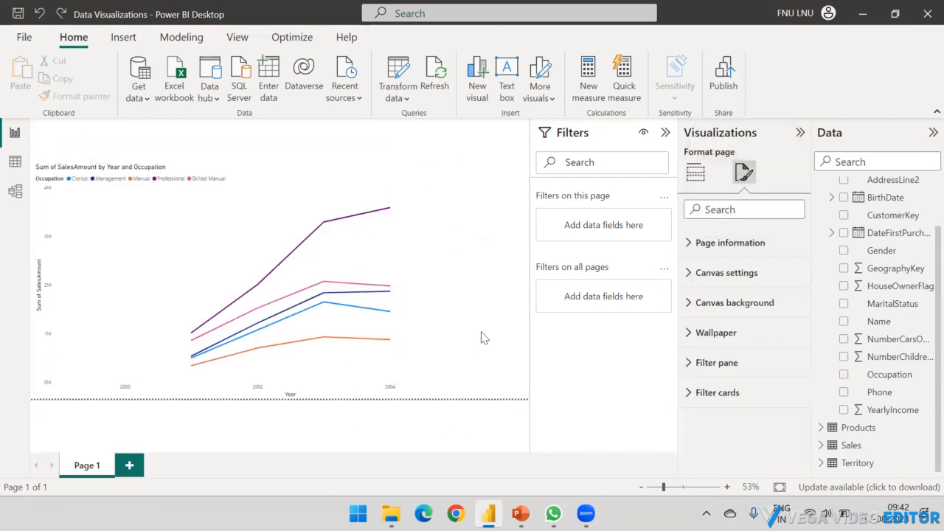
{"action": "left_click", "coordinate": [484, 393]}
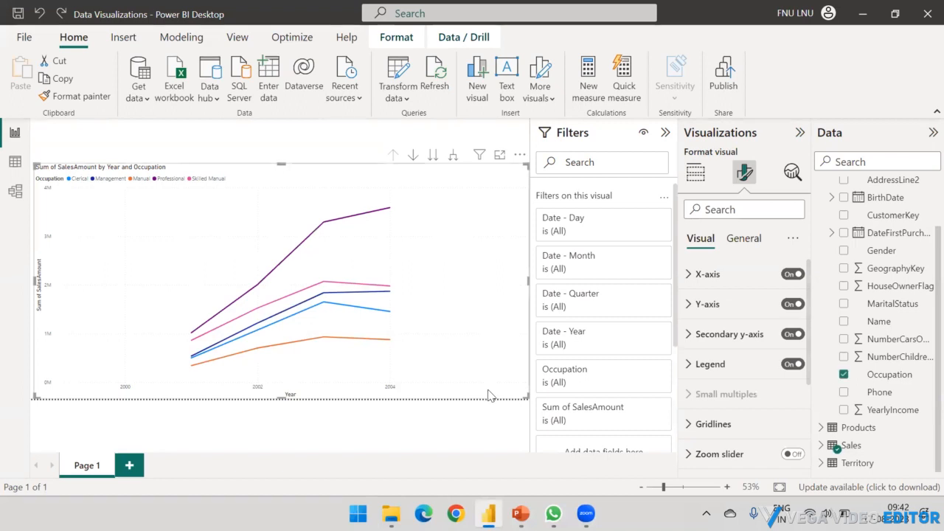
{"action": "left_click", "coordinate": [690, 275]}
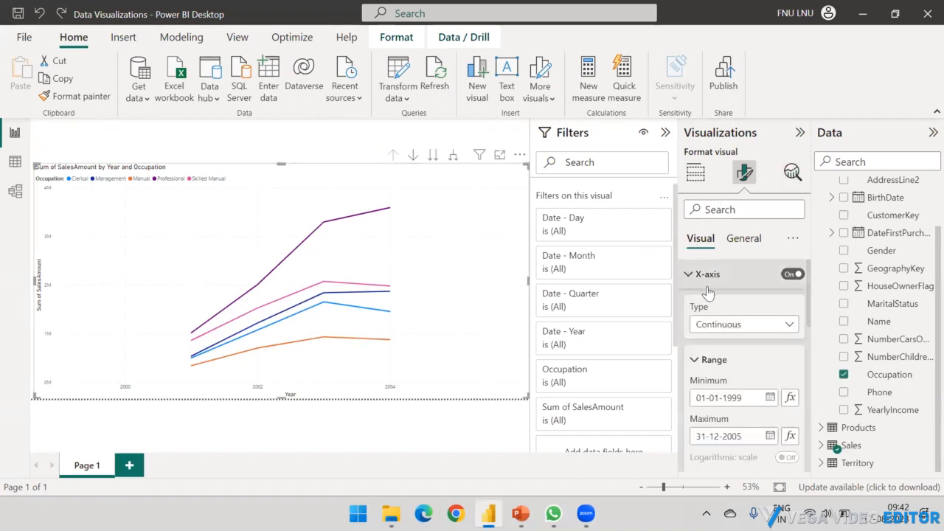
{"action": "scroll", "coordinate": [706, 317], "scroll_direction": "down", "scroll_amount": 2}
{"action": "left_click", "coordinate": [698, 298]}
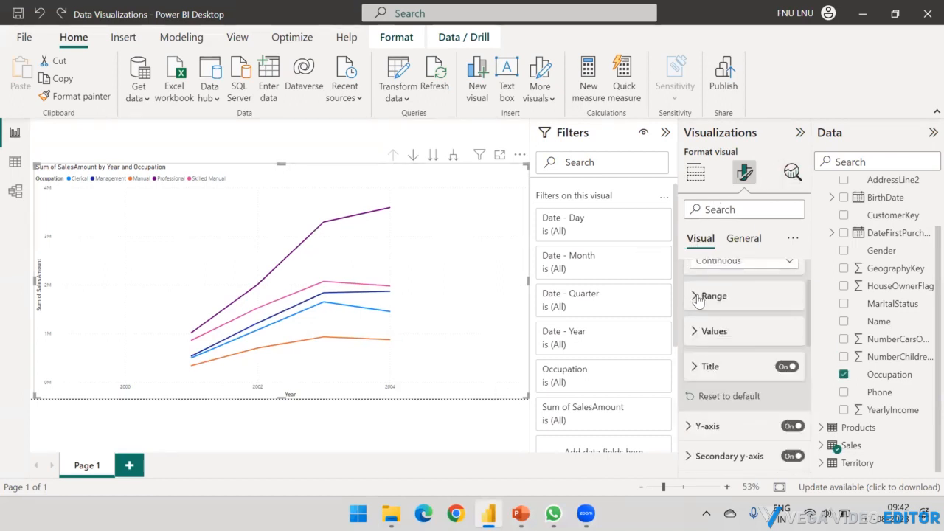
{"action": "left_click", "coordinate": [693, 332]}
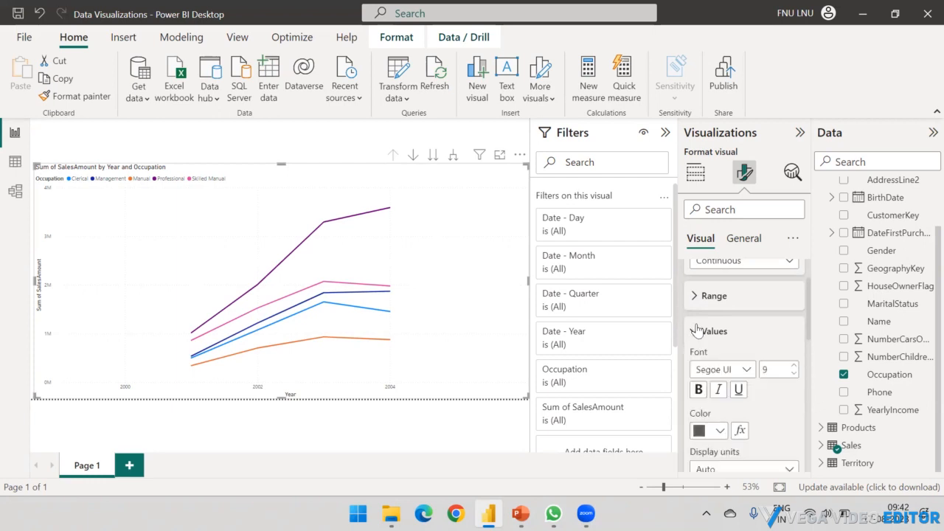
{"action": "scroll", "coordinate": [701, 324], "scroll_direction": "down", "scroll_amount": 2}
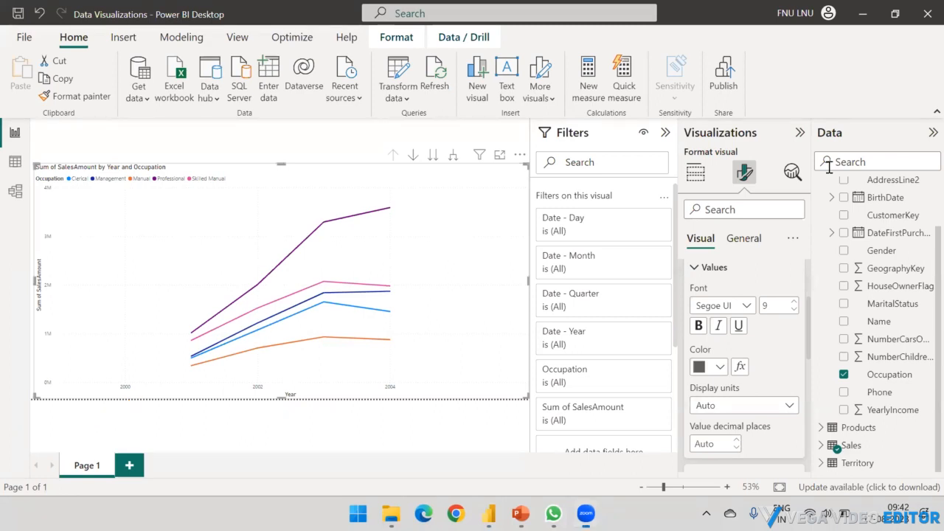
{"action": "left_click", "coordinate": [746, 305]}
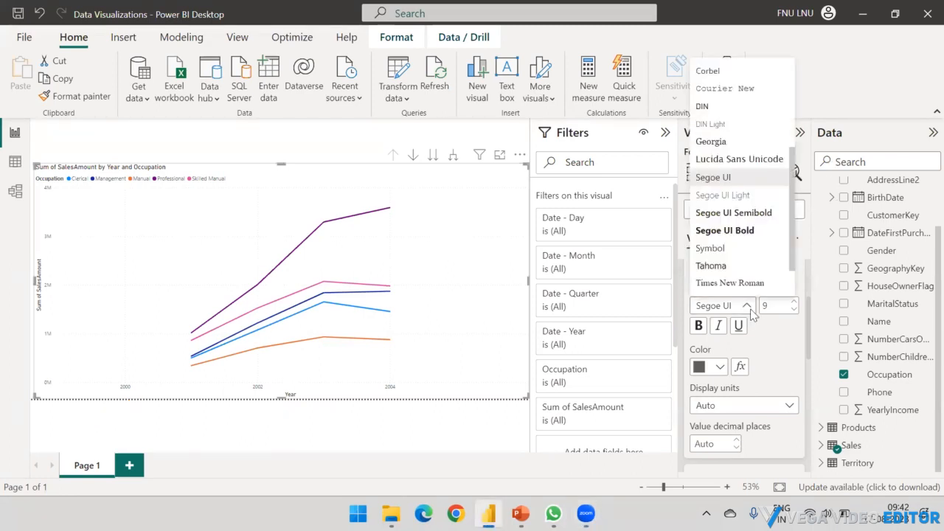
{"action": "left_click", "coordinate": [784, 315]}
{"action": "left_click", "coordinate": [794, 302]}
{"action": "left_click", "coordinate": [794, 301]}
{"action": "left_click", "coordinate": [794, 302]}
{"action": "left_click", "coordinate": [794, 303]}
{"action": "left_click", "coordinate": [794, 302]}
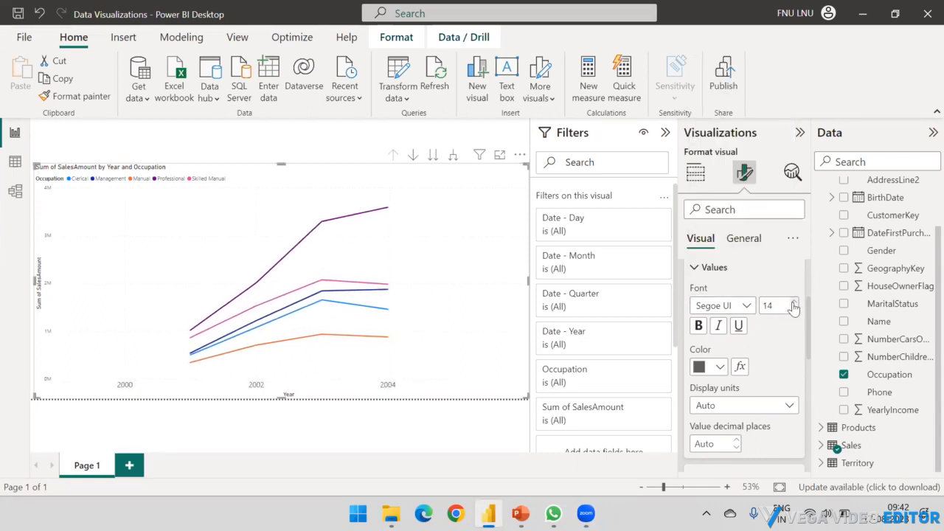
Try bold, italic and underline on the X-axis values, and remove all three styles again
{"action": "left_click", "coordinate": [699, 325]}
{"action": "left_click", "coordinate": [719, 325]}
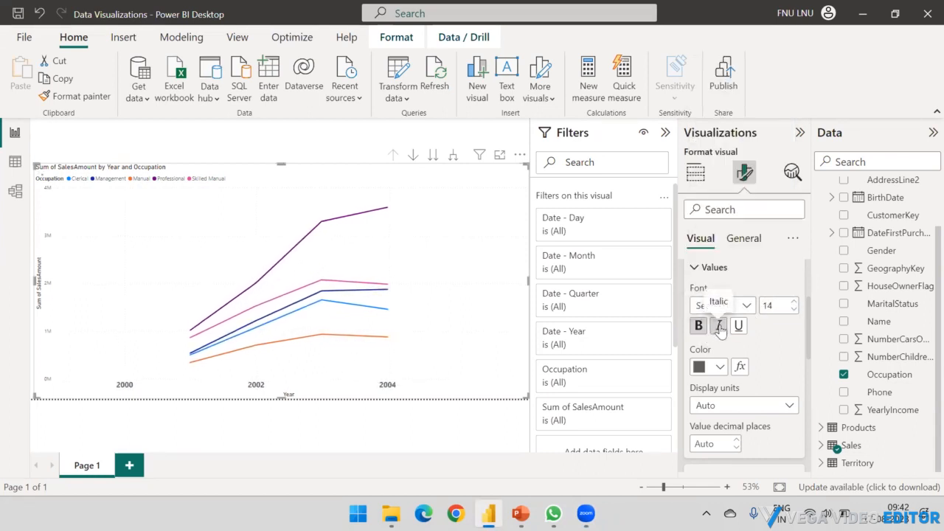
{"action": "left_click", "coordinate": [739, 325]}
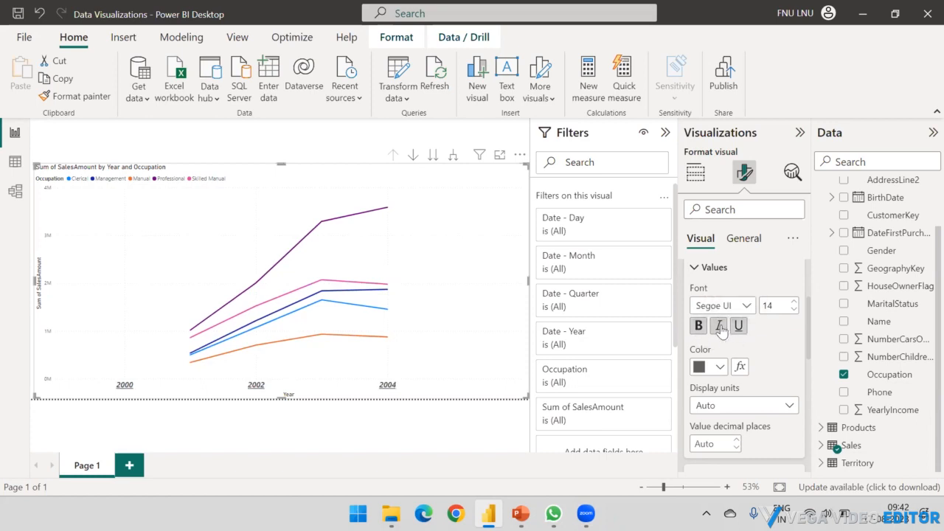
{"action": "left_click", "coordinate": [699, 325]}
{"action": "left_click", "coordinate": [719, 325]}
{"action": "left_click", "coordinate": [738, 325]}
Change the color of the X-axis values to the dark blue theme color
{"action": "left_click", "coordinate": [720, 367]}
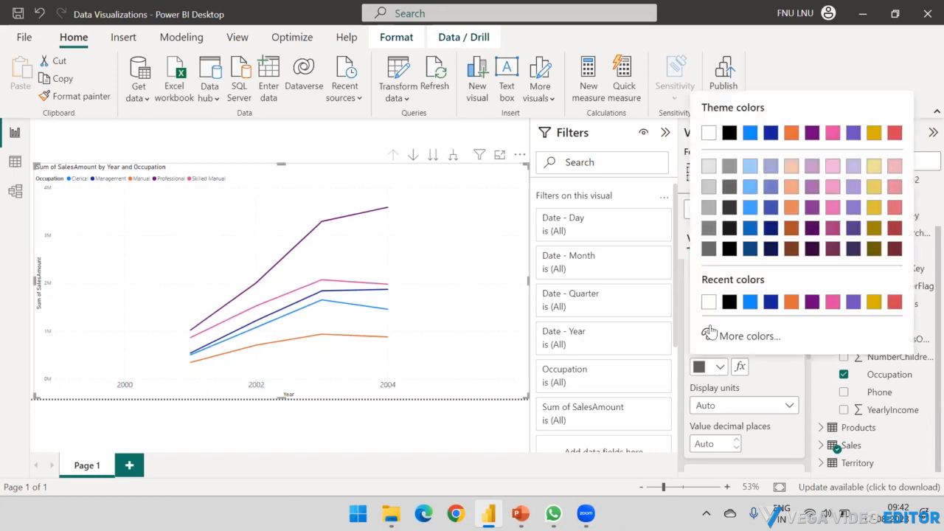
{"action": "left_click", "coordinate": [770, 133]}
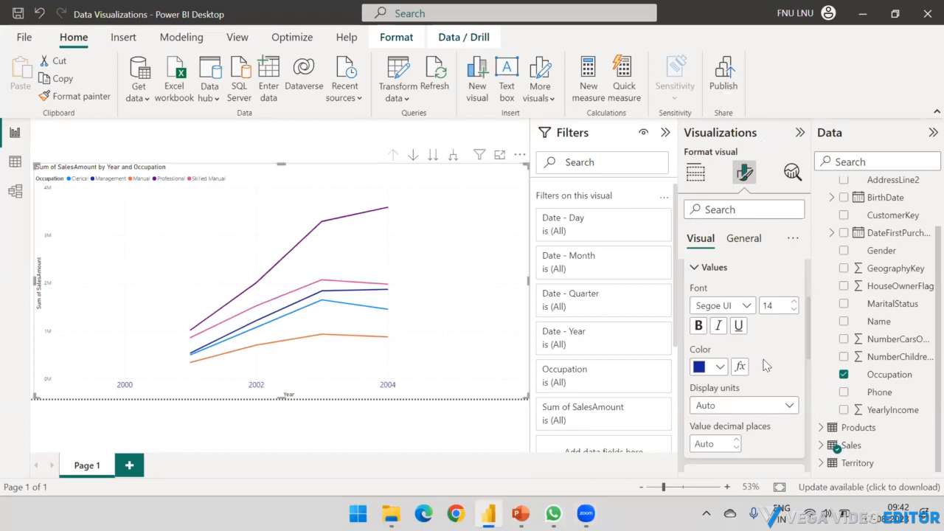
Look at the conditional color formatting and display unit options for the X-axis values, and collapse the values settings
{"action": "left_click", "coordinate": [740, 367]}
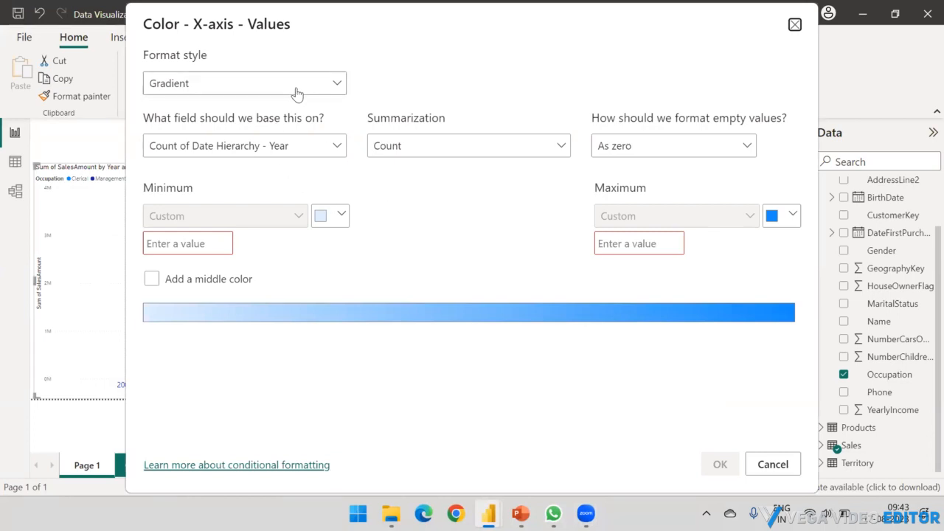
{"action": "left_click", "coordinate": [795, 27]}
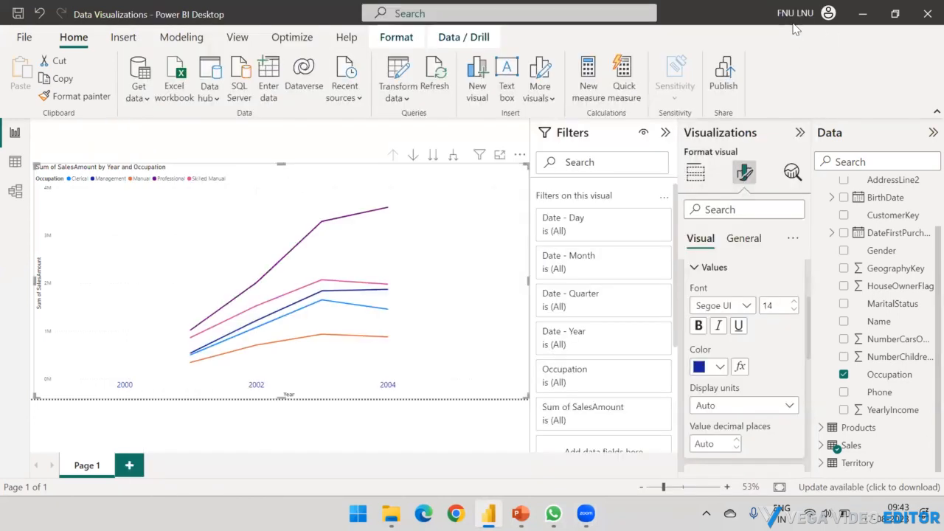
{"action": "left_click", "coordinate": [773, 408]}
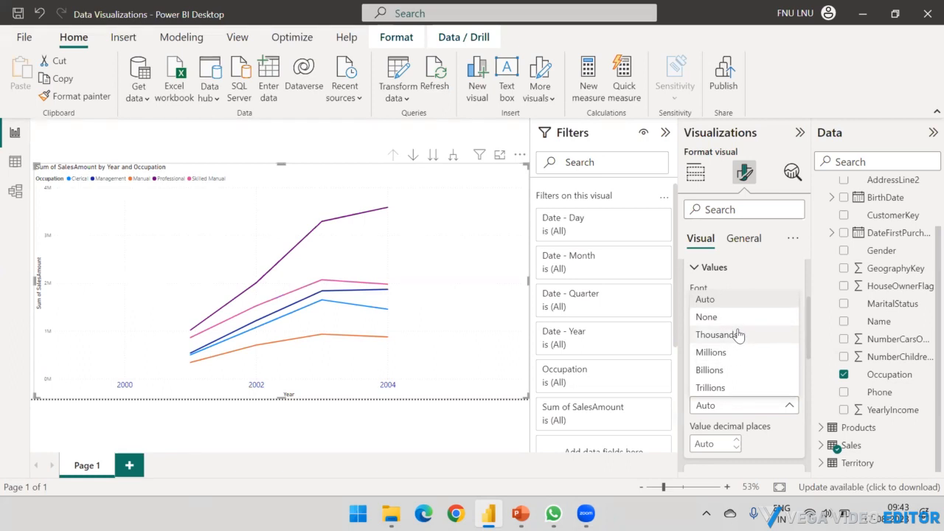
{"action": "left_click", "coordinate": [776, 285]}
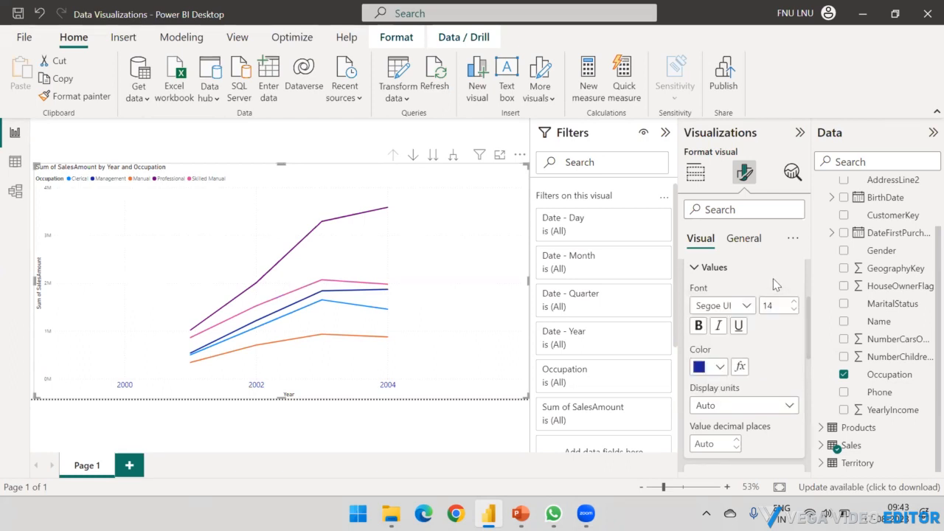
{"action": "scroll", "coordinate": [734, 404], "scroll_direction": "down", "scroll_amount": 1}
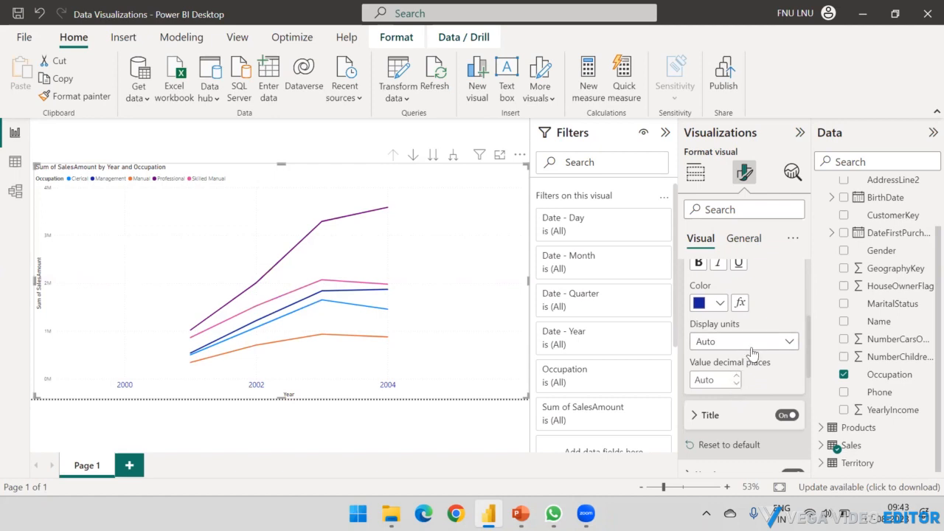
{"action": "scroll", "coordinate": [752, 354], "scroll_direction": "up", "scroll_amount": 1}
{"action": "scroll", "coordinate": [753, 354], "scroll_direction": "up", "scroll_amount": 1}
{"action": "left_click", "coordinate": [694, 332]}
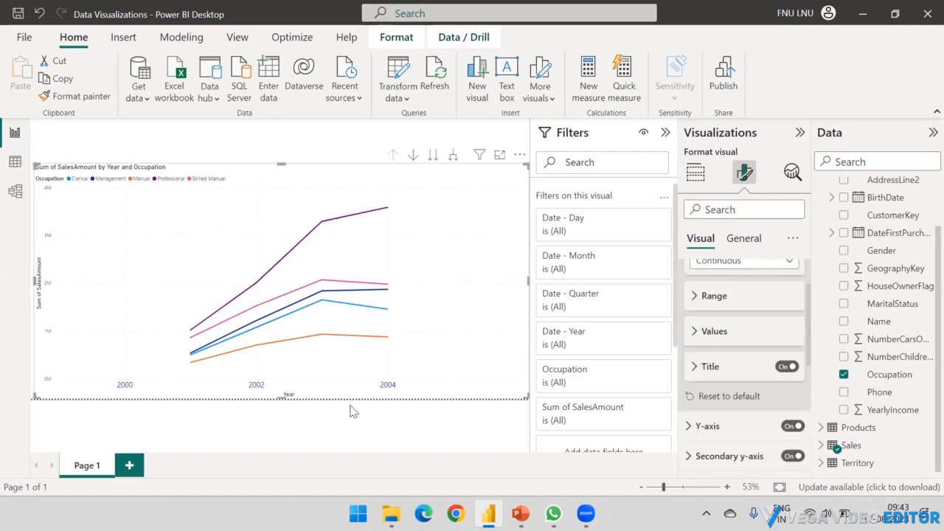
Turn the X-axis title off and back on
{"action": "scroll", "coordinate": [708, 359], "scroll_direction": "down", "scroll_amount": 1}
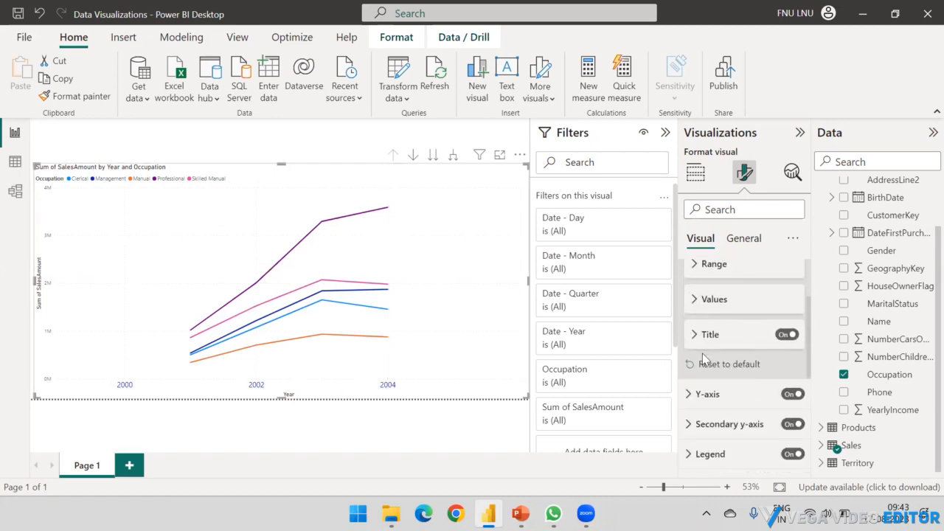
{"action": "left_click", "coordinate": [786, 336]}
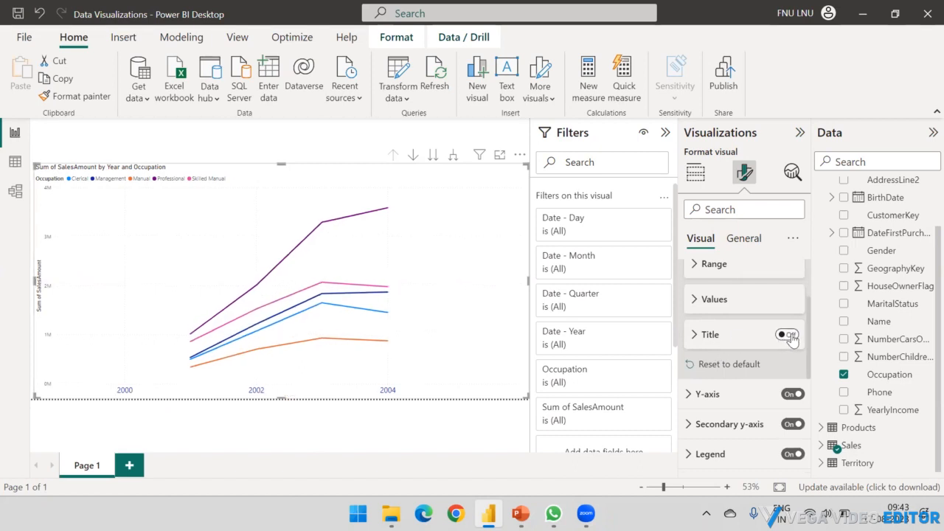
{"action": "left_click", "coordinate": [789, 335]}
Review the X-axis title's text, style, font and color settings, and collapse the X-axis settings
{"action": "scroll", "coordinate": [706, 332], "scroll_direction": "down", "scroll_amount": 2}
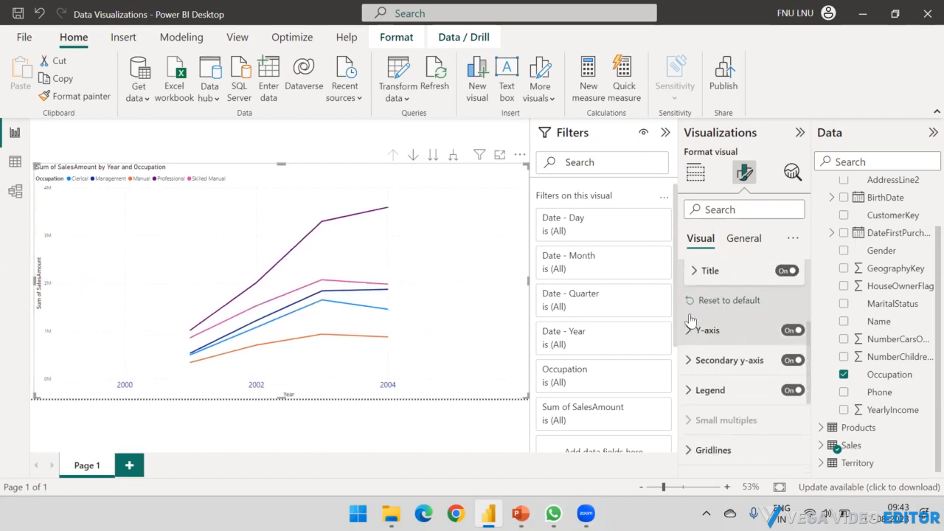
{"action": "left_click", "coordinate": [690, 271]}
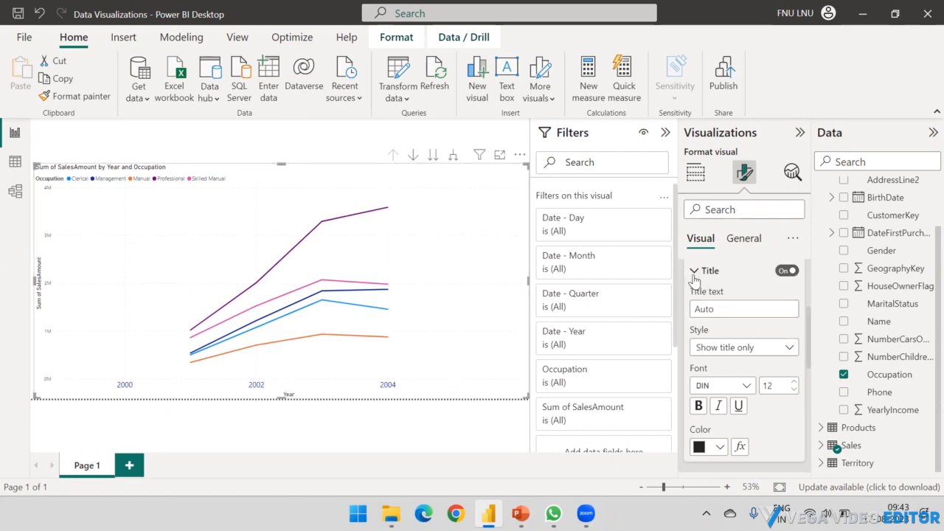
{"action": "left_click", "coordinate": [767, 349]}
{"action": "left_click", "coordinate": [767, 350]}
{"action": "scroll", "coordinate": [753, 347], "scroll_direction": "down", "scroll_amount": 2}
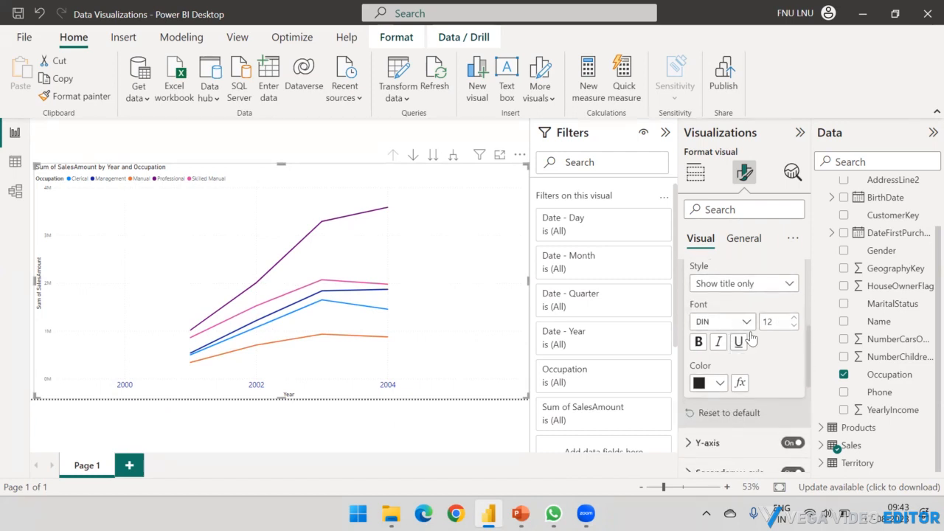
{"action": "scroll", "coordinate": [770, 341], "scroll_direction": "down", "scroll_amount": 2}
{"action": "scroll", "coordinate": [767, 341], "scroll_direction": "up", "scroll_amount": 5}
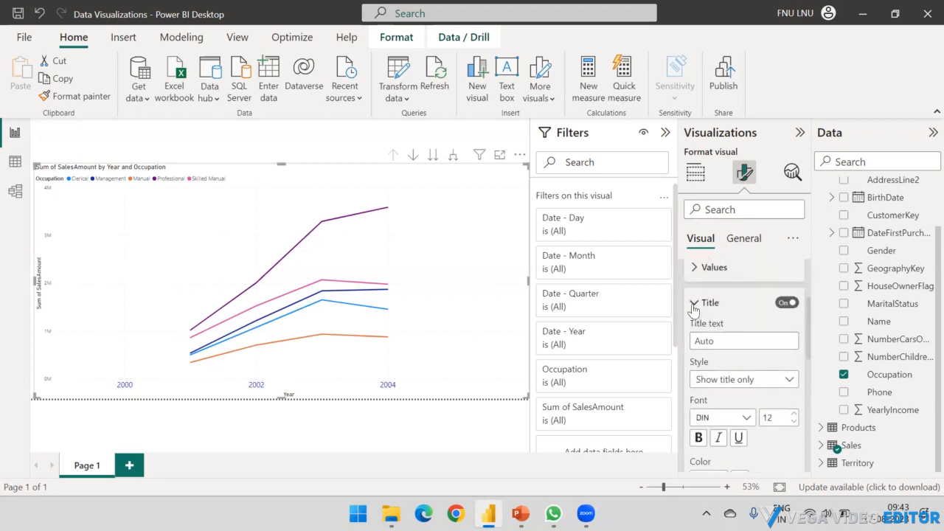
{"action": "left_click", "coordinate": [692, 303]}
{"action": "scroll", "coordinate": [717, 355], "scroll_direction": "up", "scroll_amount": 3}
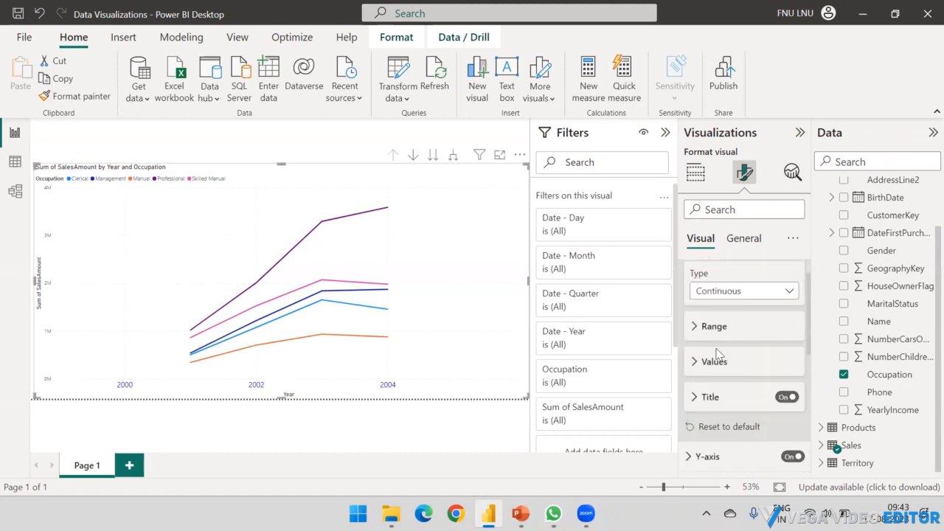
{"action": "scroll", "coordinate": [713, 347], "scroll_direction": "up", "scroll_amount": 1}
{"action": "left_click", "coordinate": [689, 277]}
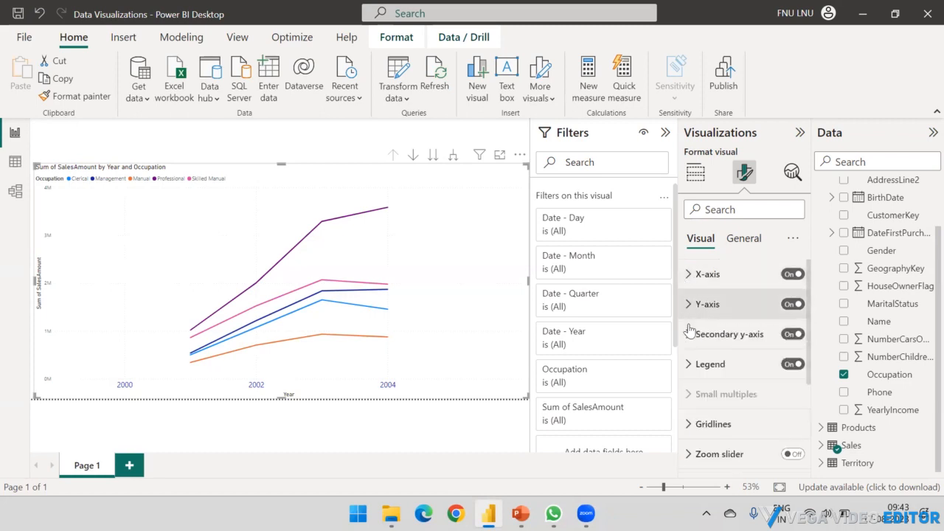
Turn the Y-axis invert range option on and back off, and collapse the range settings
{"action": "left_click", "coordinate": [688, 304]}
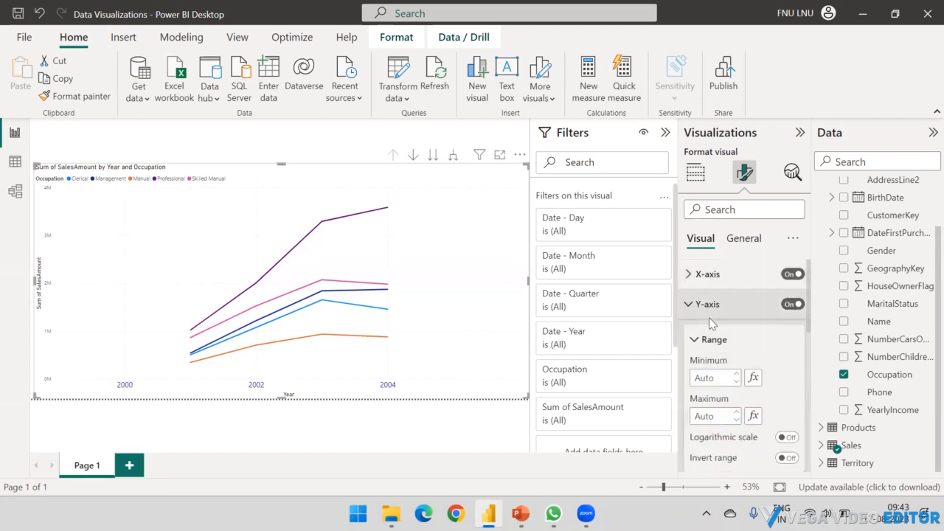
{"action": "scroll", "coordinate": [726, 336], "scroll_direction": "down", "scroll_amount": 1}
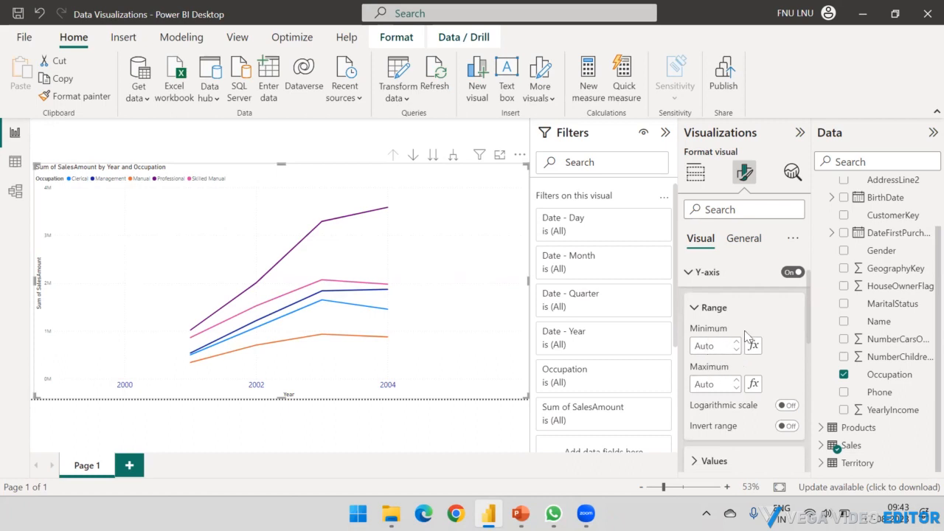
{"action": "scroll", "coordinate": [723, 365], "scroll_direction": "down", "scroll_amount": 1}
{"action": "left_click", "coordinate": [697, 277]}
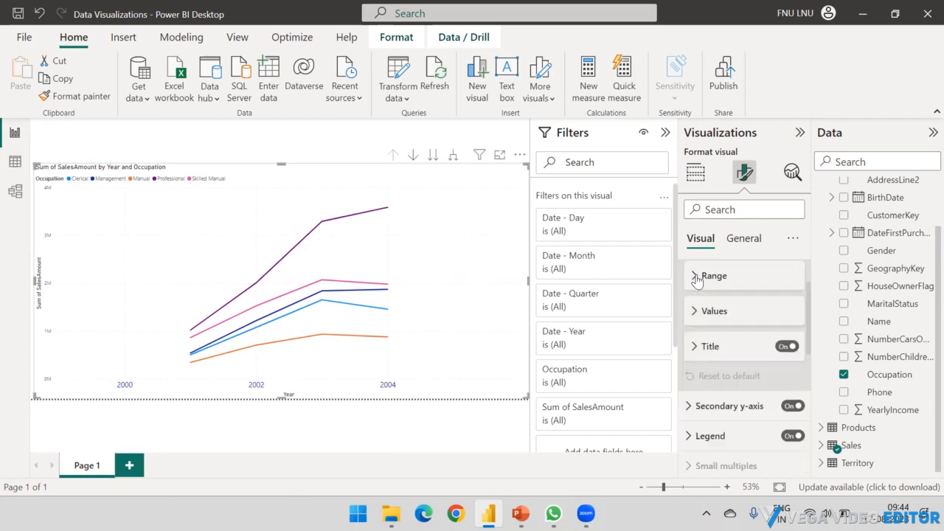
{"action": "left_click", "coordinate": [697, 276]}
{"action": "left_click", "coordinate": [786, 395]}
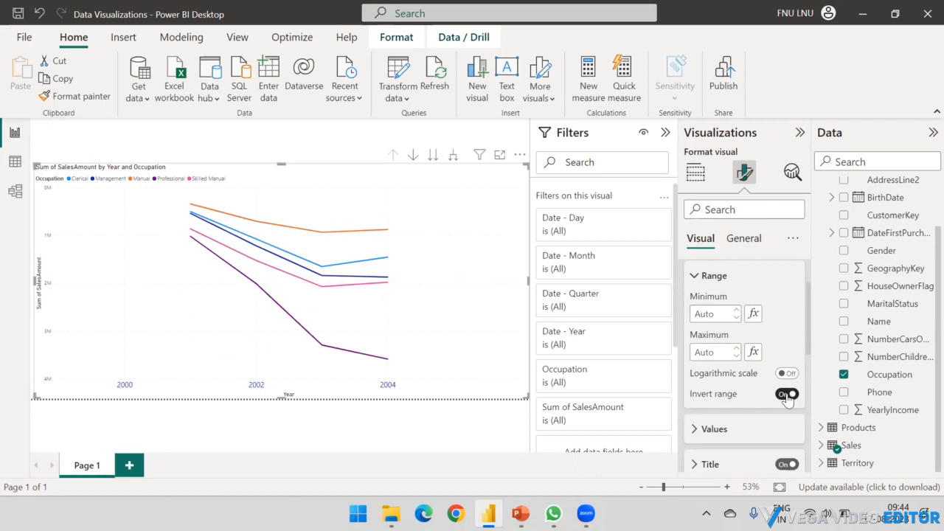
{"action": "left_click", "coordinate": [787, 395]}
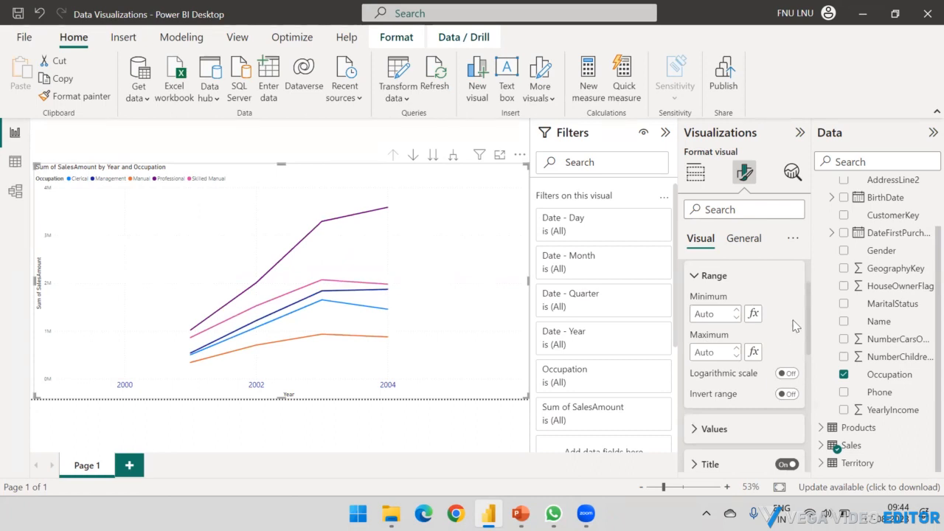
{"action": "left_click", "coordinate": [694, 276]}
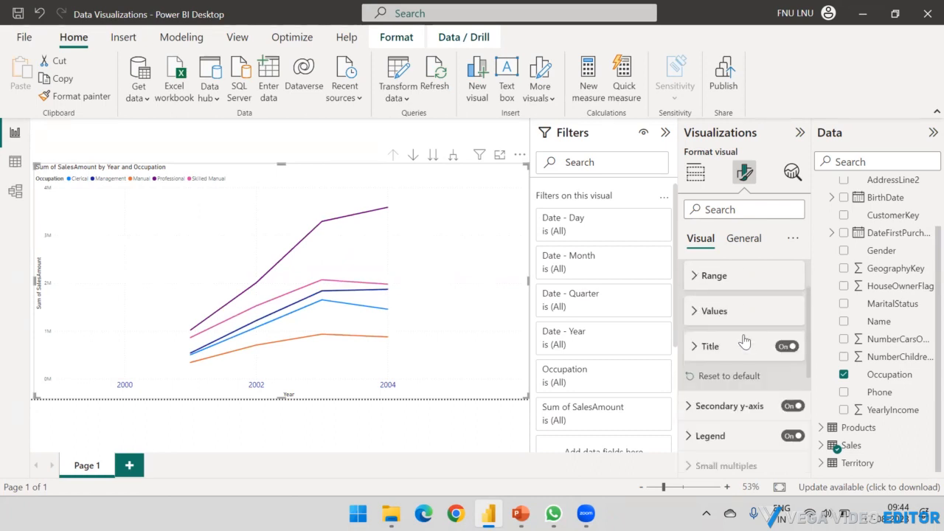
Review the Y-axis values and title formatting options, and collapse the Y-axis settings
{"action": "left_click", "coordinate": [698, 315]}
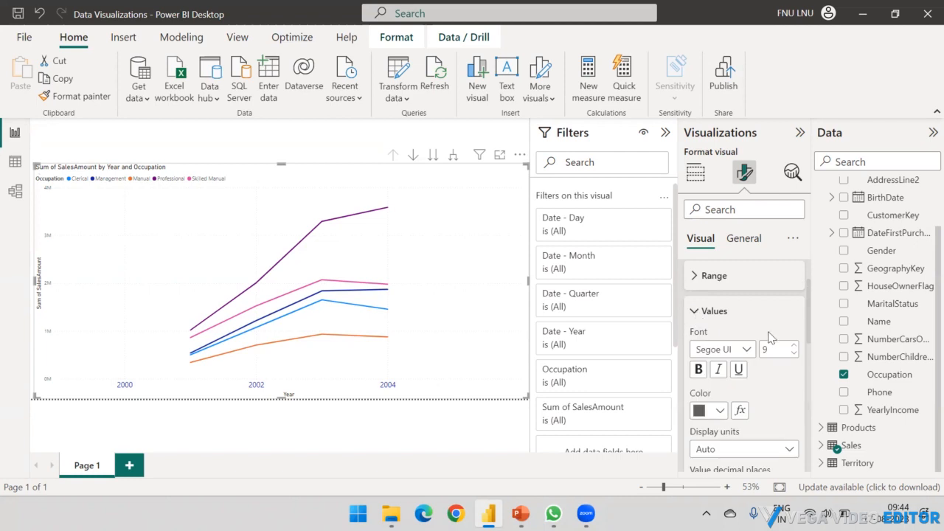
{"action": "scroll", "coordinate": [705, 323], "scroll_direction": "down", "scroll_amount": 2}
{"action": "scroll", "coordinate": [710, 326], "scroll_direction": "up", "scroll_amount": 2}
{"action": "left_click", "coordinate": [700, 315]}
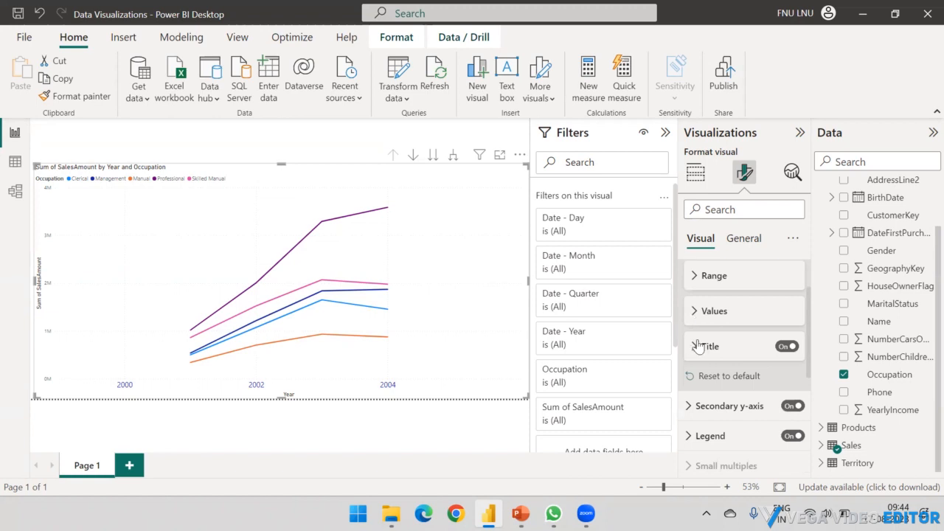
{"action": "scroll", "coordinate": [698, 346], "scroll_direction": "down", "scroll_amount": 1}
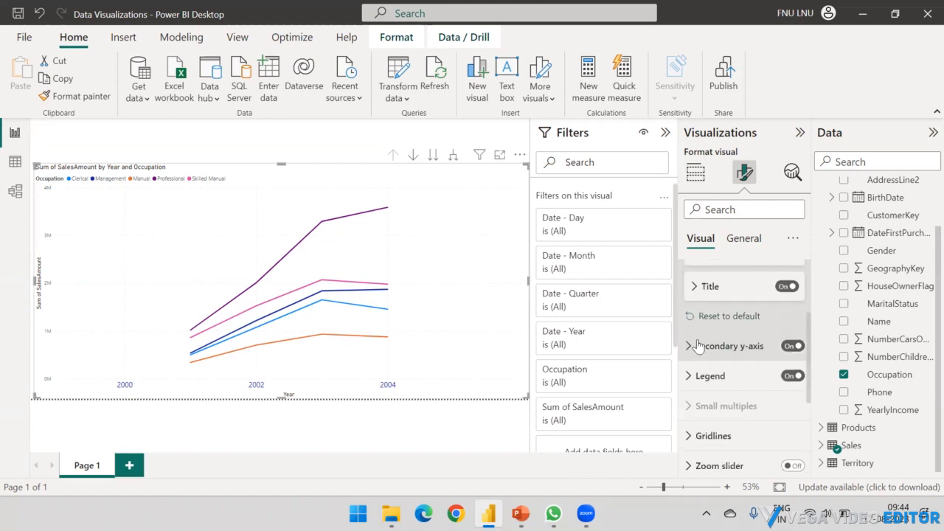
{"action": "left_click", "coordinate": [698, 283]}
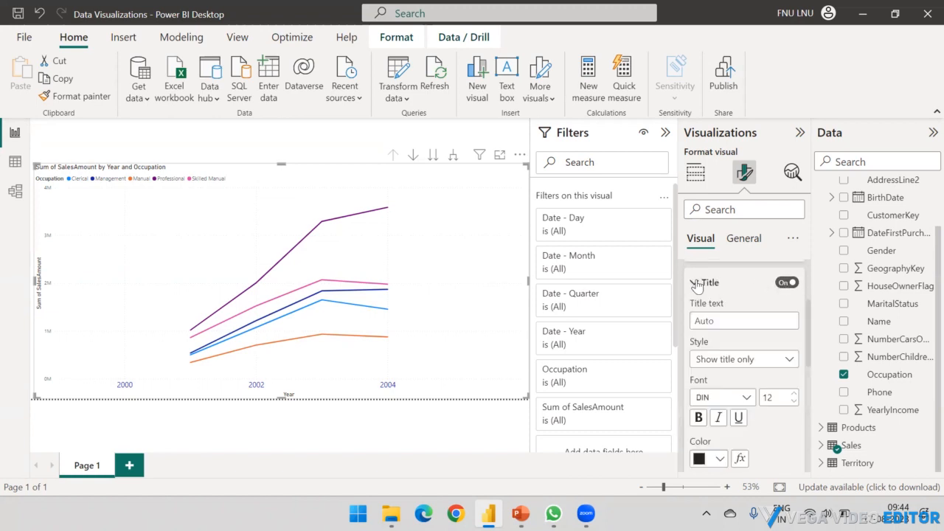
{"action": "left_click", "coordinate": [697, 285]}
{"action": "scroll", "coordinate": [689, 289], "scroll_direction": "down", "scroll_amount": 1}
{"action": "scroll", "coordinate": [688, 292], "scroll_direction": "up", "scroll_amount": 3}
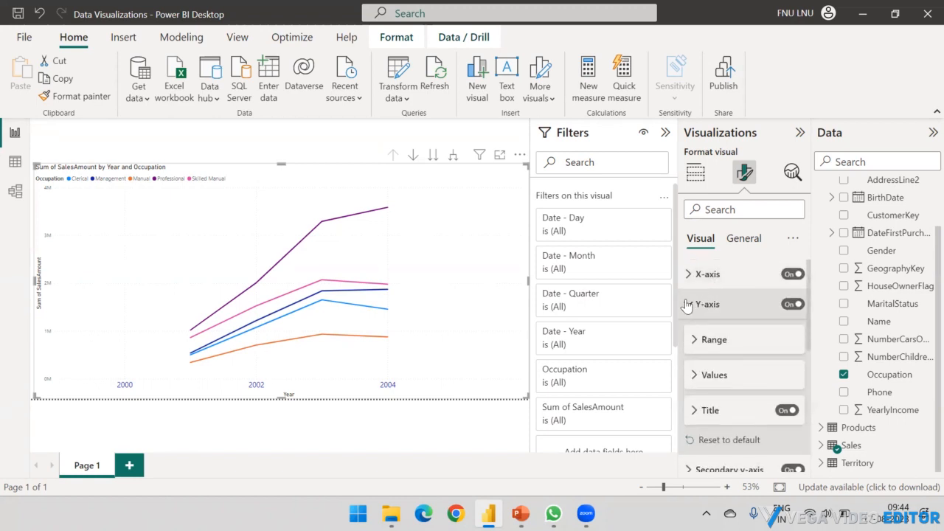
{"action": "left_click", "coordinate": [686, 305]}
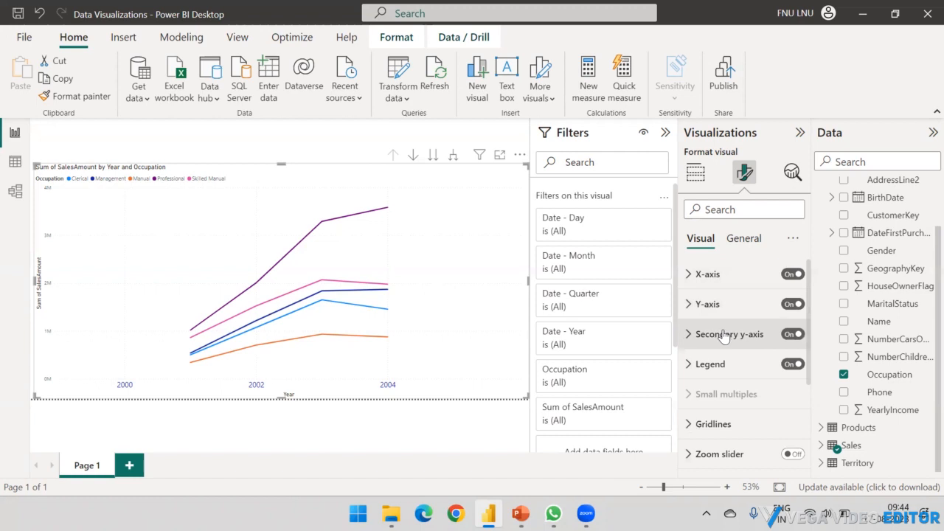
Set the chart legend's position to Top center
{"action": "left_click", "coordinate": [697, 364]}
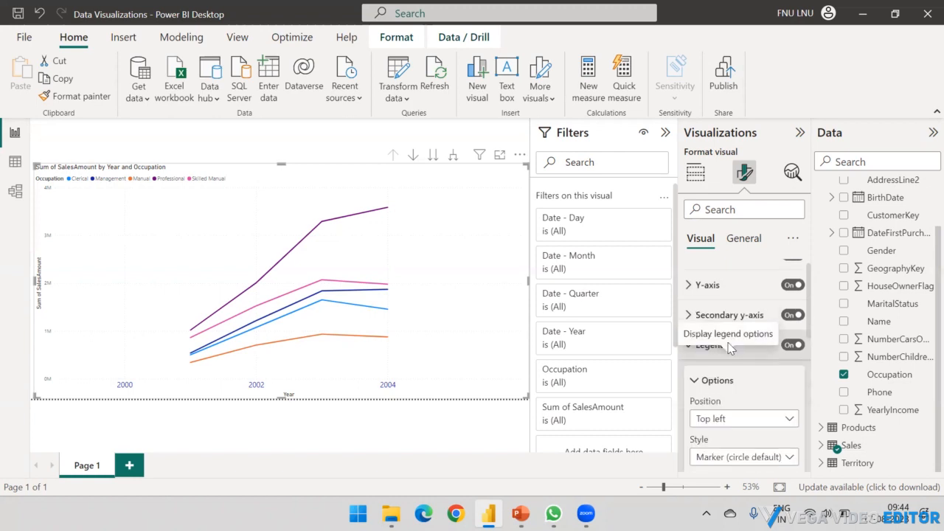
{"action": "scroll", "coordinate": [741, 353], "scroll_direction": "down", "scroll_amount": 2}
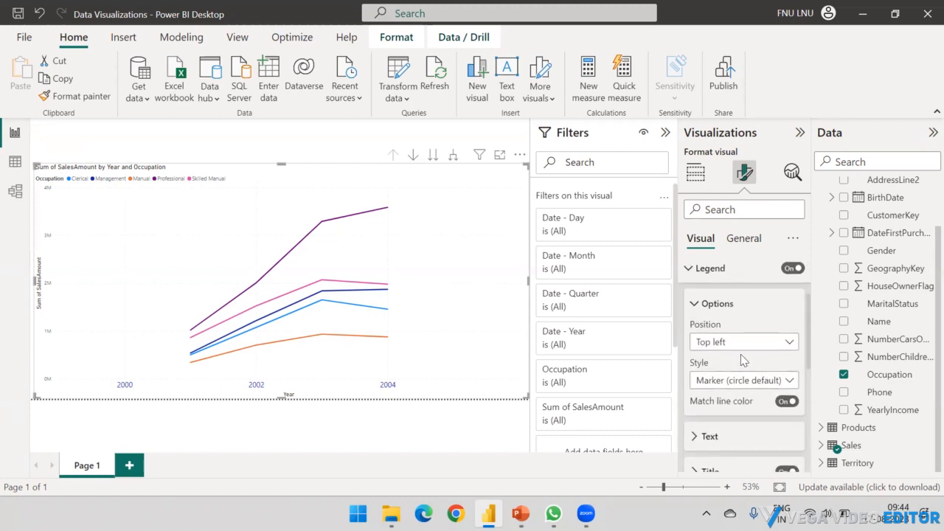
{"action": "left_click", "coordinate": [779, 344]}
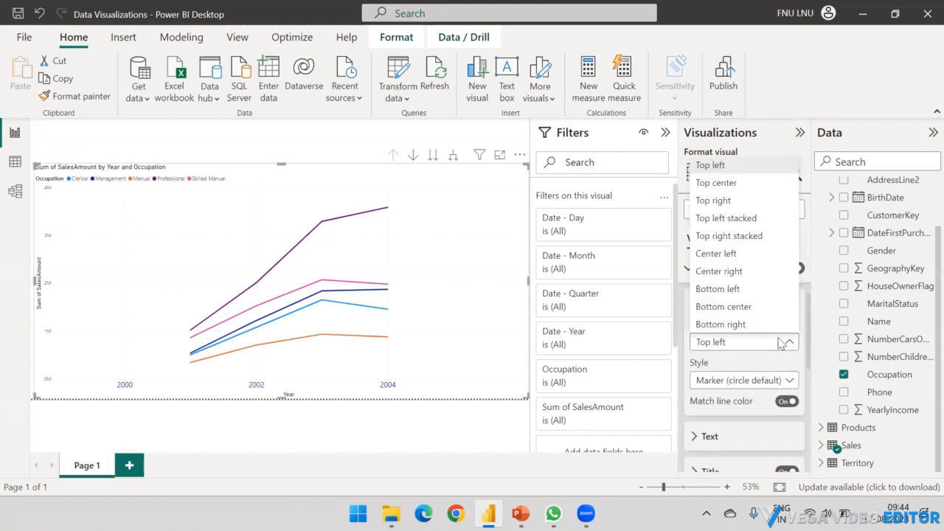
{"action": "left_click", "coordinate": [735, 184]}
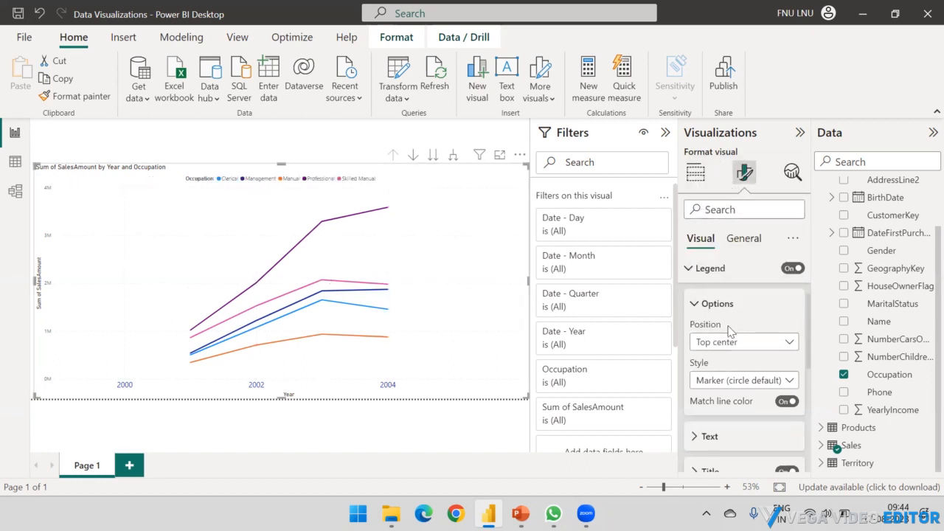
Try the Marker, Line, and Line and markers legend styles, and return to Marker (circle default)
{"action": "scroll", "coordinate": [731, 332], "scroll_direction": "down", "scroll_amount": 1}
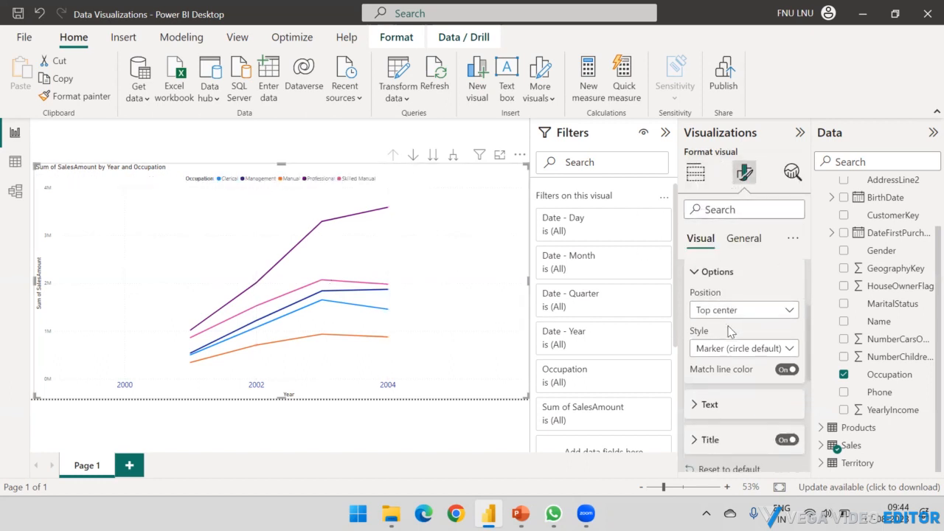
{"action": "left_click", "coordinate": [753, 355]}
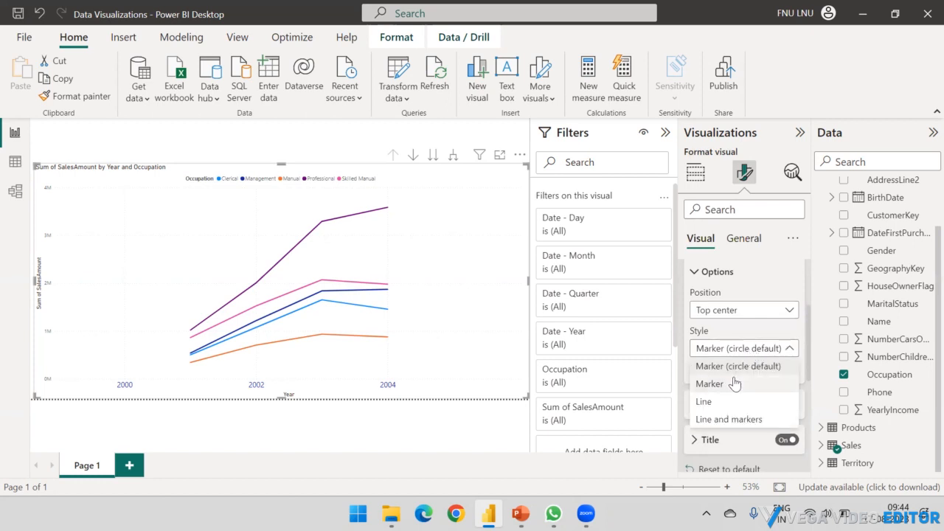
{"action": "left_click", "coordinate": [735, 383]}
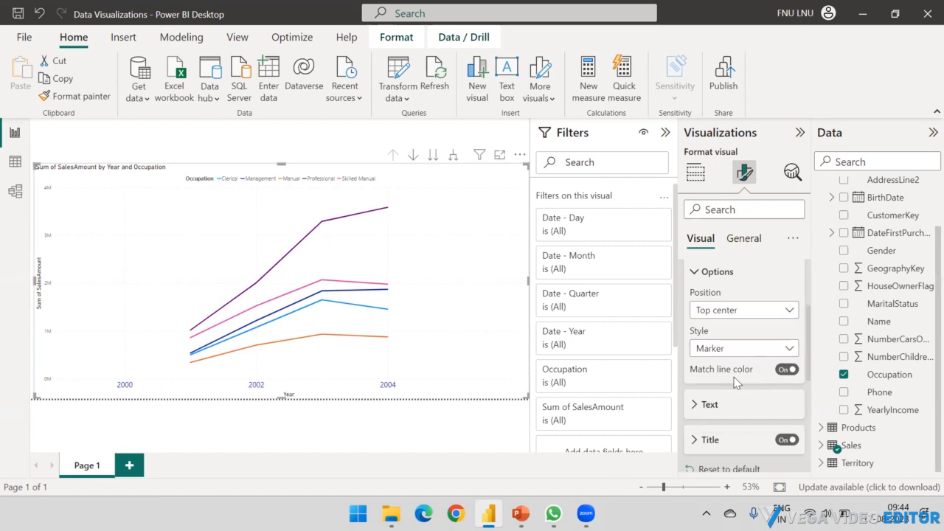
{"action": "left_click", "coordinate": [738, 351]}
{"action": "left_click", "coordinate": [720, 403]}
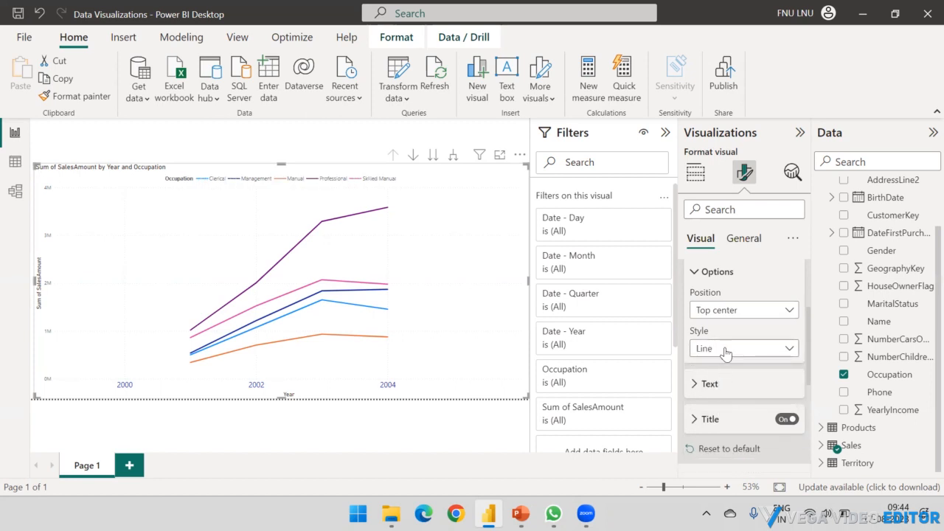
{"action": "left_click", "coordinate": [726, 353]}
{"action": "left_click", "coordinate": [721, 420]}
{"action": "left_click", "coordinate": [744, 349]}
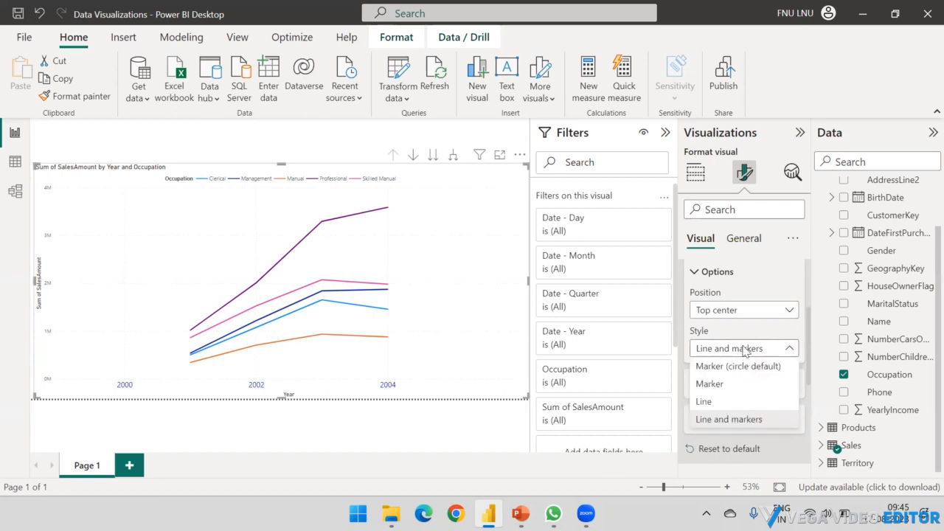
{"action": "left_click", "coordinate": [726, 371]}
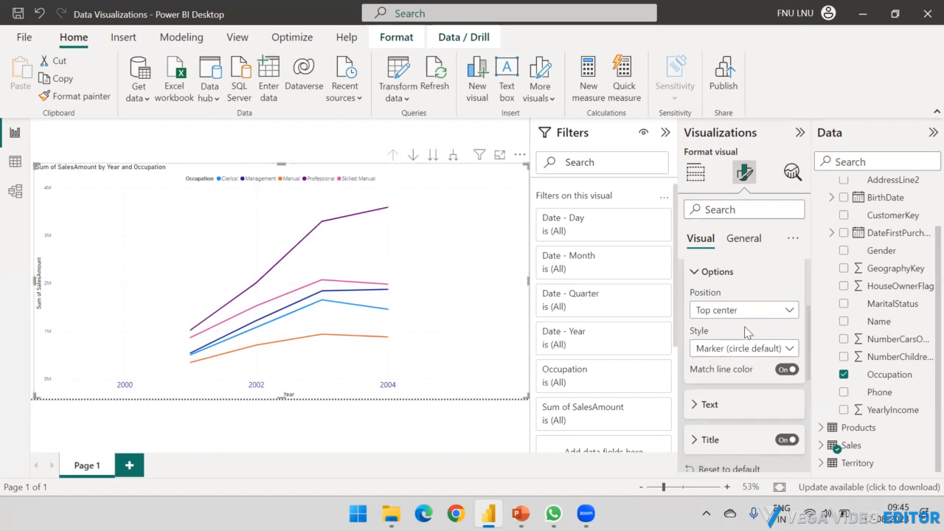
Collapse the legend options and look through the legend's text and title settings
{"action": "left_click", "coordinate": [696, 271]}
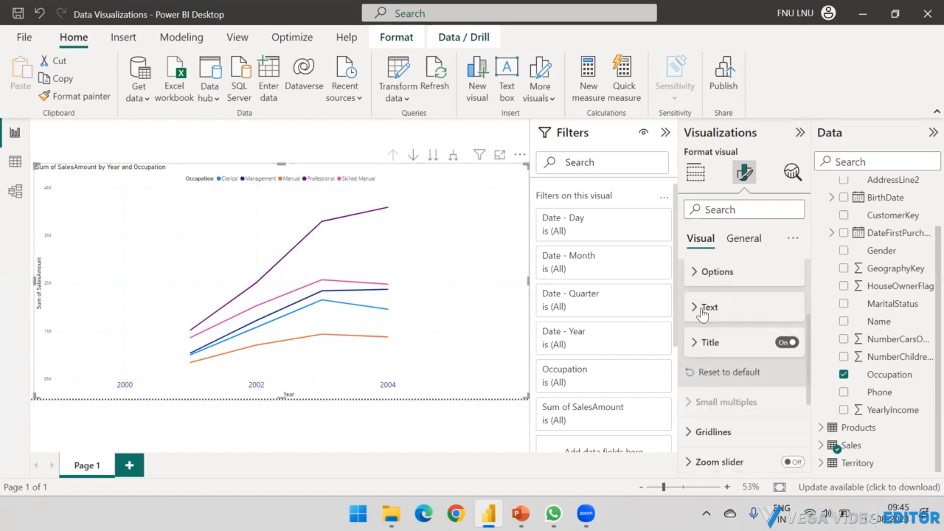
{"action": "left_click", "coordinate": [700, 308]}
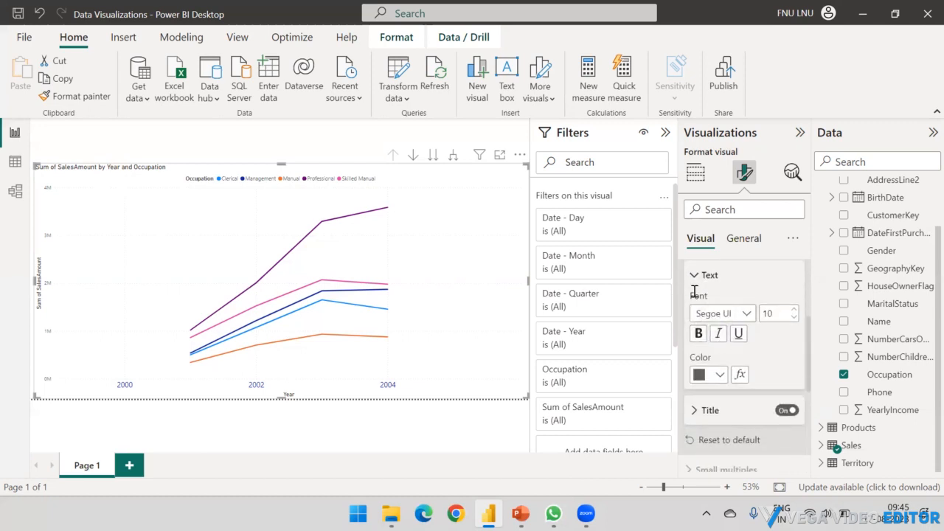
{"action": "left_click", "coordinate": [699, 275]}
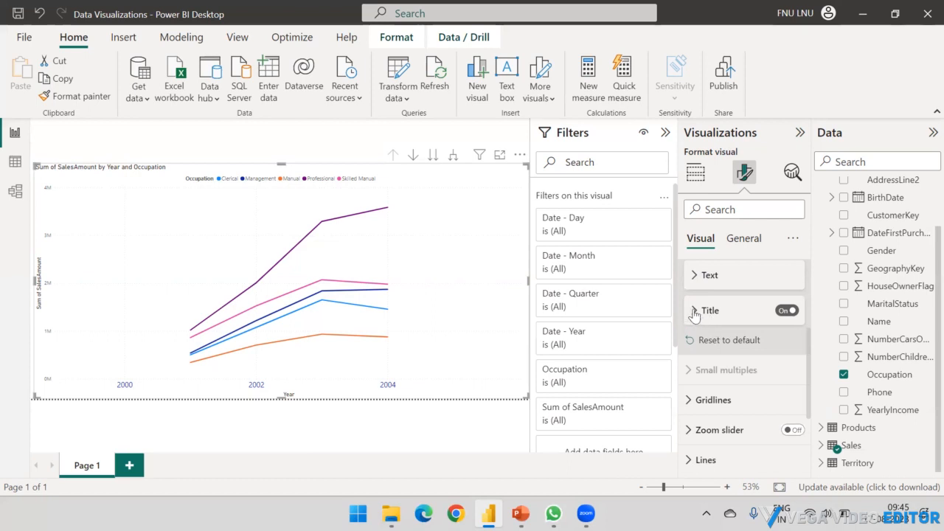
{"action": "left_click", "coordinate": [694, 311]}
{"action": "left_click", "coordinate": [694, 313]}
Try the Dashed and Dotted line styles on all series of the chart
{"action": "scroll", "coordinate": [726, 324], "scroll_direction": "down", "scroll_amount": 1}
{"action": "scroll", "coordinate": [724, 329], "scroll_direction": "down", "scroll_amount": 4}
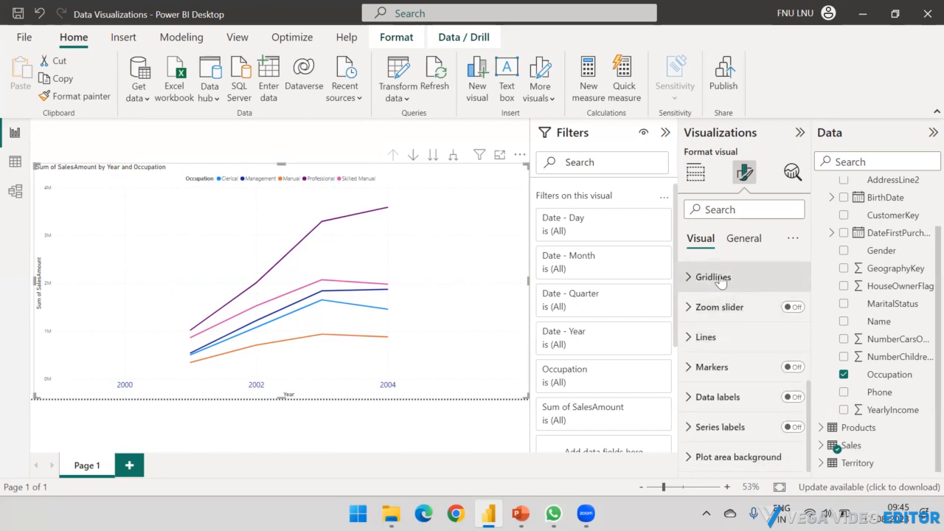
{"action": "left_click", "coordinate": [694, 338]}
{"action": "scroll", "coordinate": [725, 307], "scroll_direction": "down", "scroll_amount": 3}
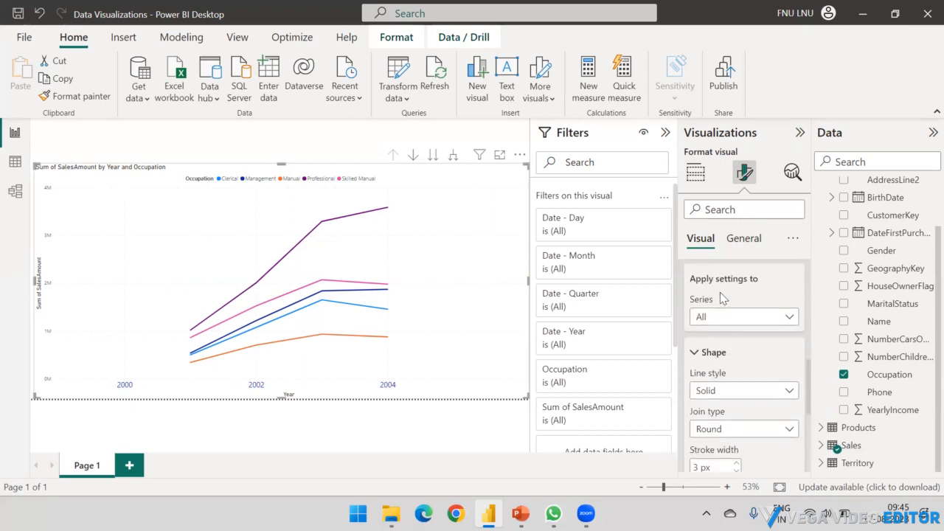
{"action": "scroll", "coordinate": [721, 293], "scroll_direction": "up", "scroll_amount": 1}
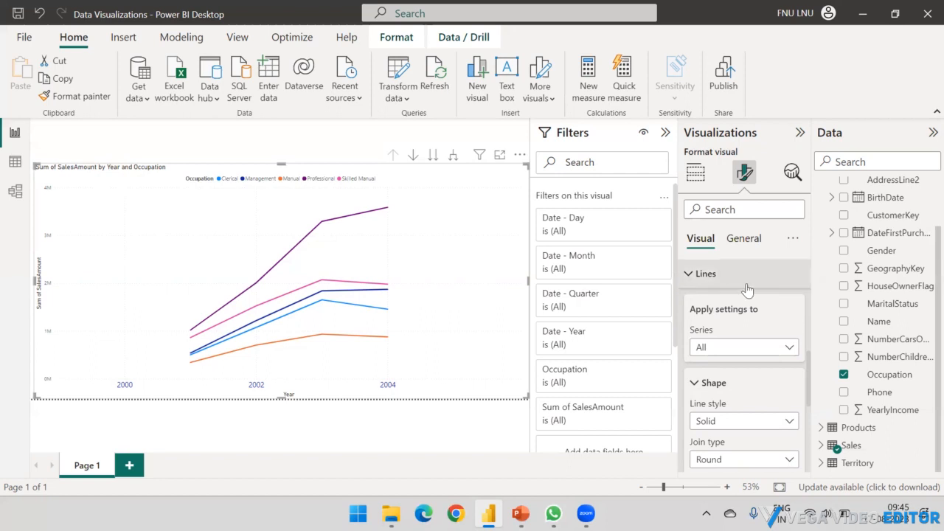
{"action": "scroll", "coordinate": [750, 300], "scroll_direction": "down", "scroll_amount": 2}
{"action": "scroll", "coordinate": [751, 301], "scroll_direction": "down", "scroll_amount": 2}
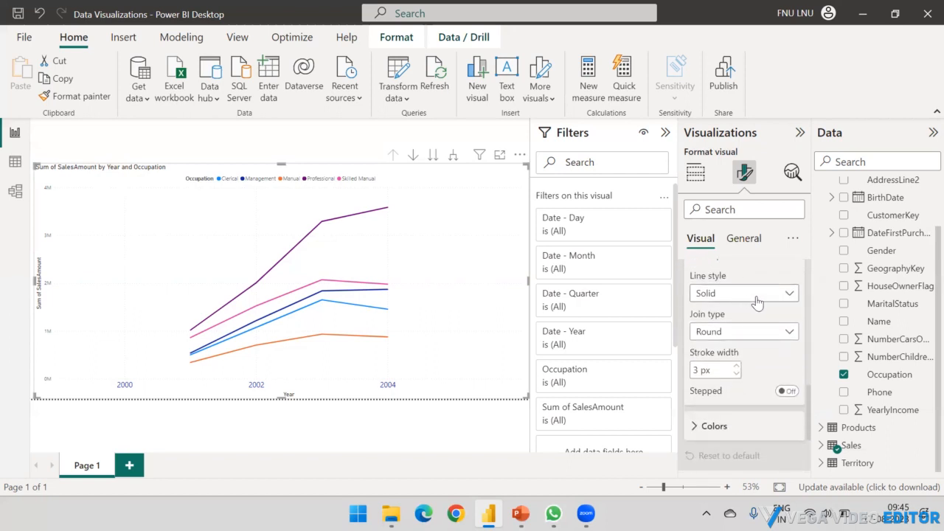
{"action": "left_click", "coordinate": [775, 297]}
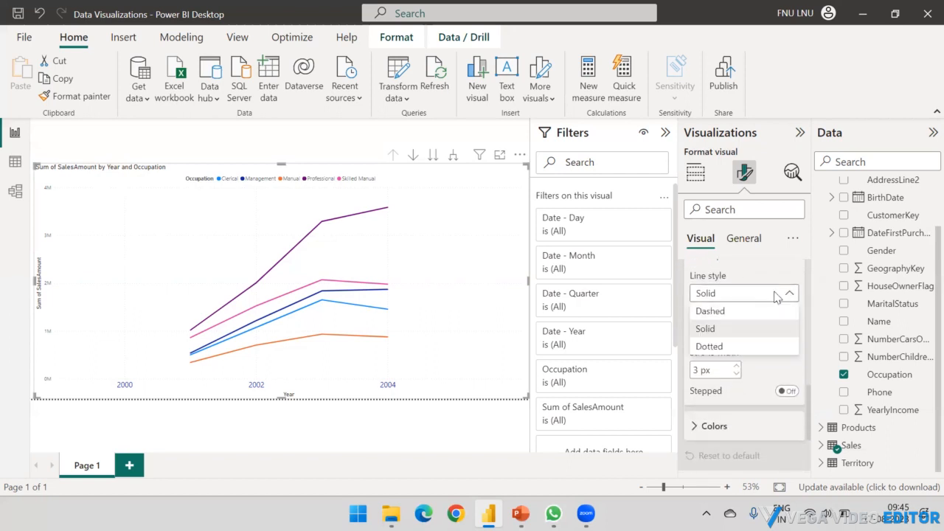
{"action": "left_click", "coordinate": [722, 310]}
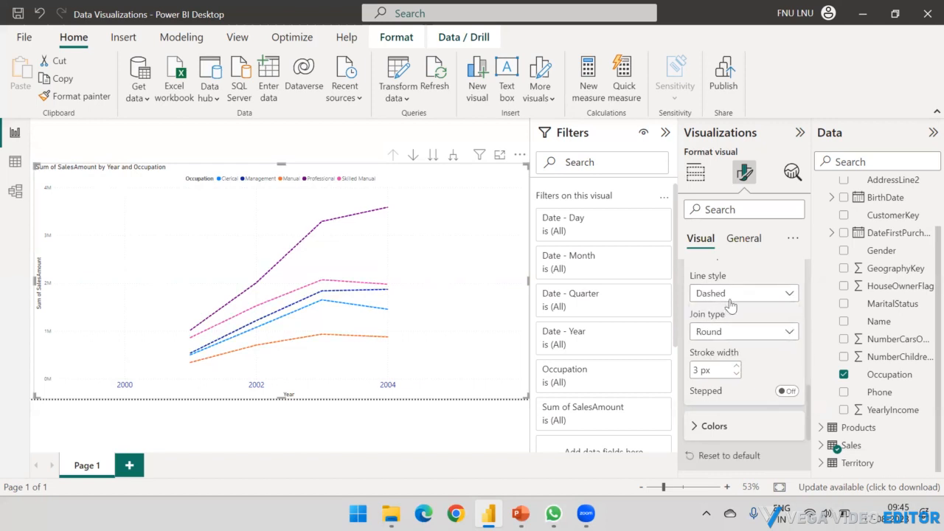
{"action": "left_click", "coordinate": [736, 297]}
{"action": "left_click", "coordinate": [725, 347]}
Try the Miter, Round and Bevel join types on the dotted lines
{"action": "left_click", "coordinate": [725, 333]}
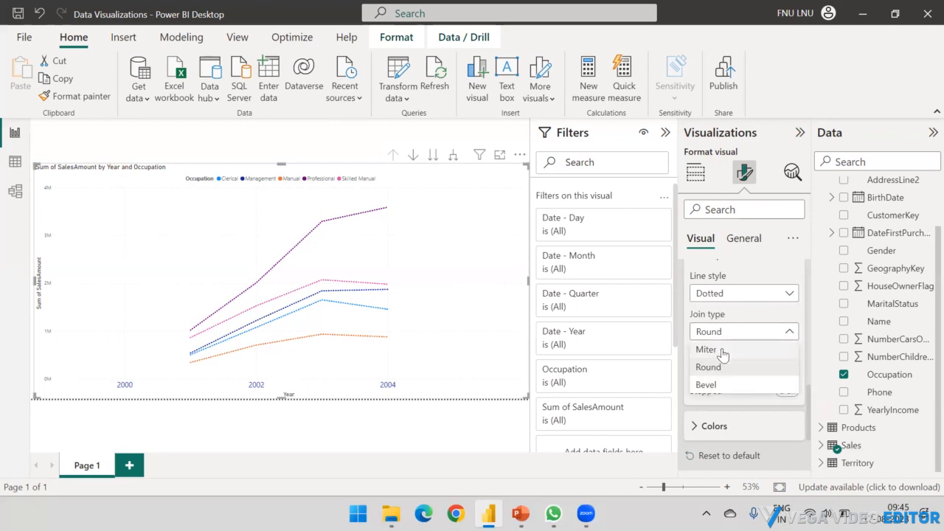
{"action": "left_click", "coordinate": [723, 351]}
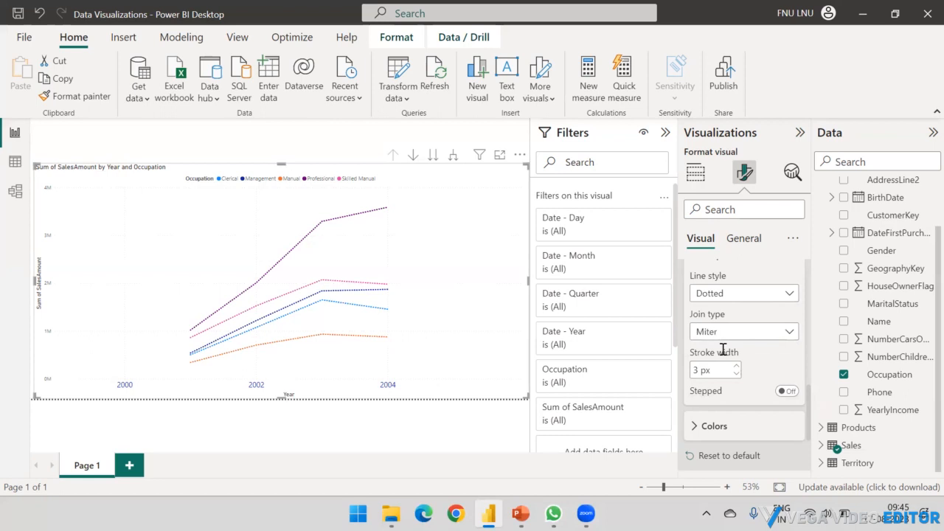
{"action": "left_click", "coordinate": [730, 333]}
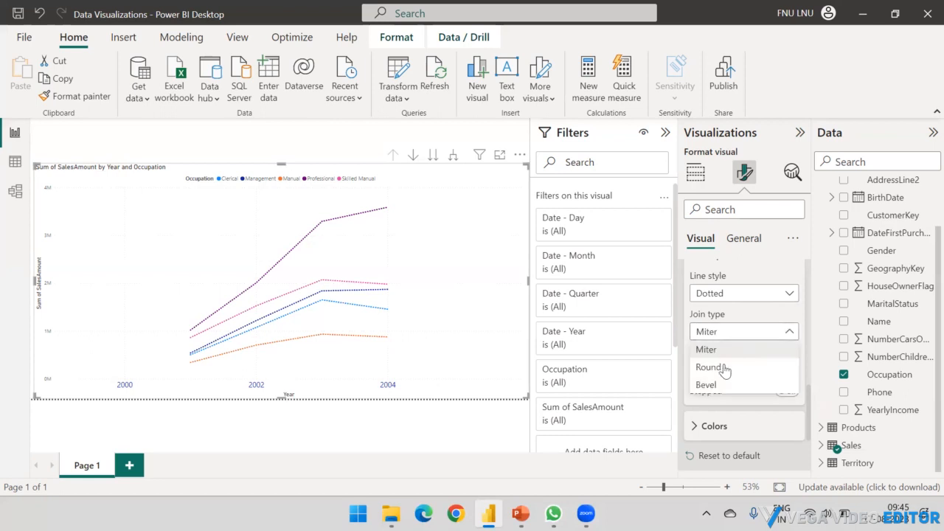
{"action": "left_click", "coordinate": [720, 368]}
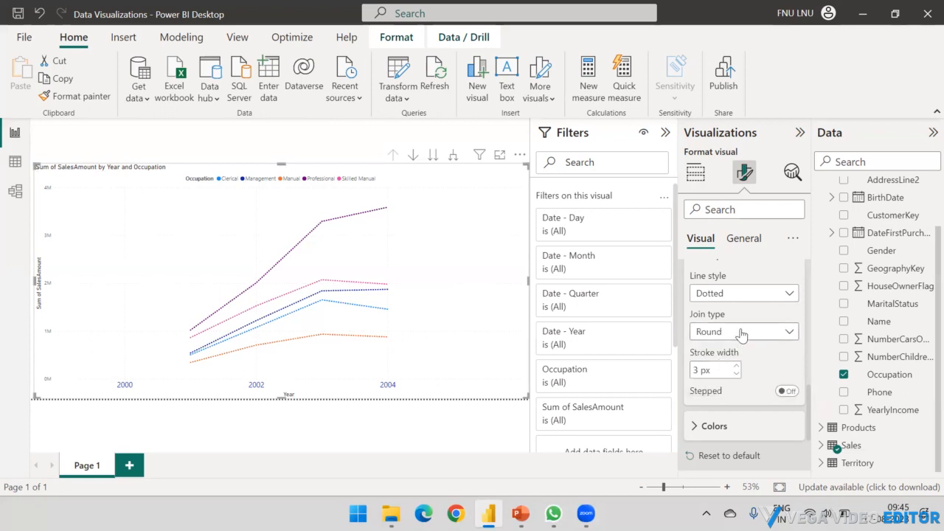
{"action": "left_click", "coordinate": [742, 333]}
{"action": "left_click", "coordinate": [721, 386]}
Set the line style back to Solid, and try the Miter join type before choosing Round
{"action": "left_click", "coordinate": [740, 295]}
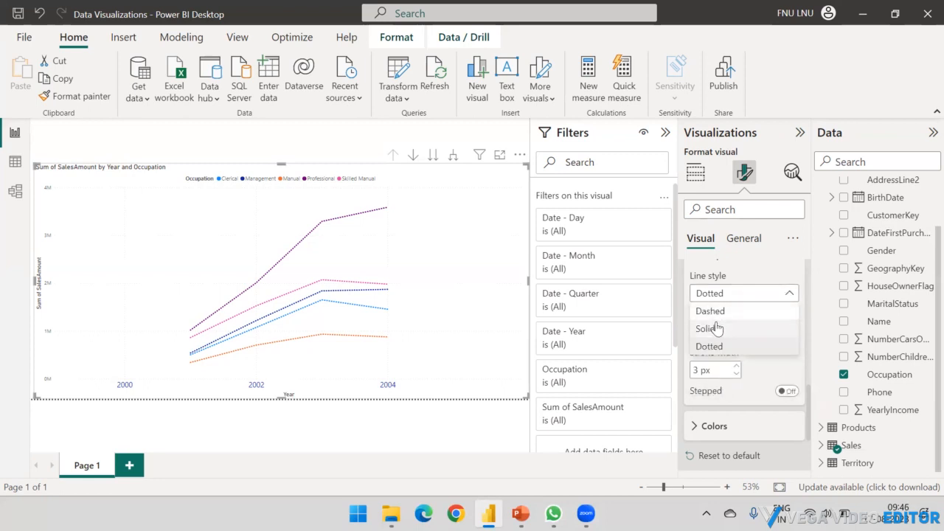
{"action": "left_click", "coordinate": [716, 329]}
{"action": "left_click", "coordinate": [715, 332]}
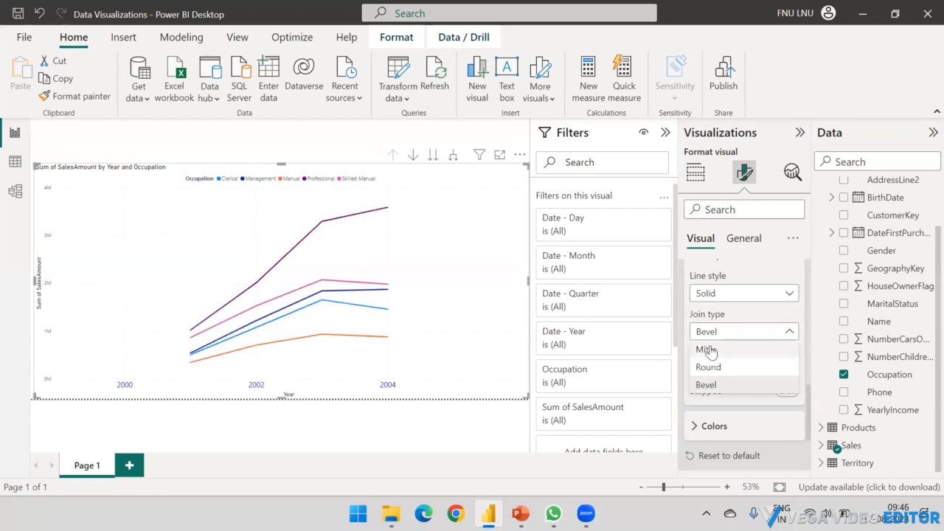
{"action": "left_click", "coordinate": [710, 350]}
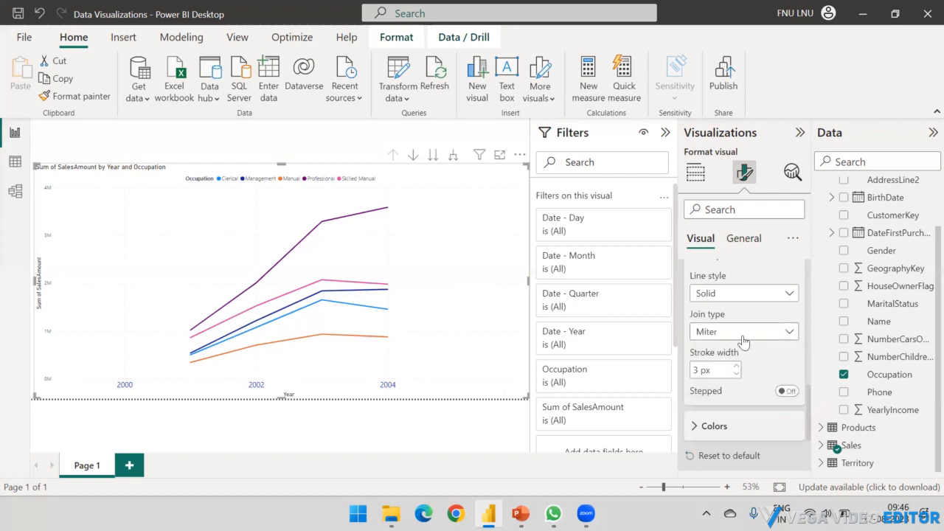
{"action": "left_click", "coordinate": [745, 332]}
{"action": "left_click", "coordinate": [727, 368]}
Try a stroke width of 10 px for all lines, and reduce it back to 3 px
{"action": "left_click", "coordinate": [736, 369]}
{"action": "left_click", "coordinate": [735, 369]}
{"action": "left_click", "coordinate": [736, 368]}
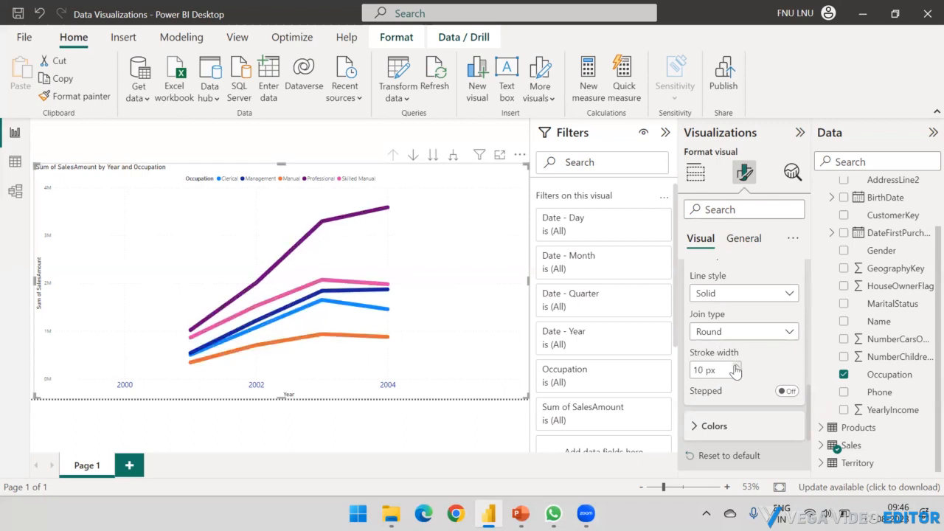
{"action": "left_click", "coordinate": [736, 375]}
{"action": "left_click", "coordinate": [736, 374]}
{"action": "left_click", "coordinate": [737, 374]}
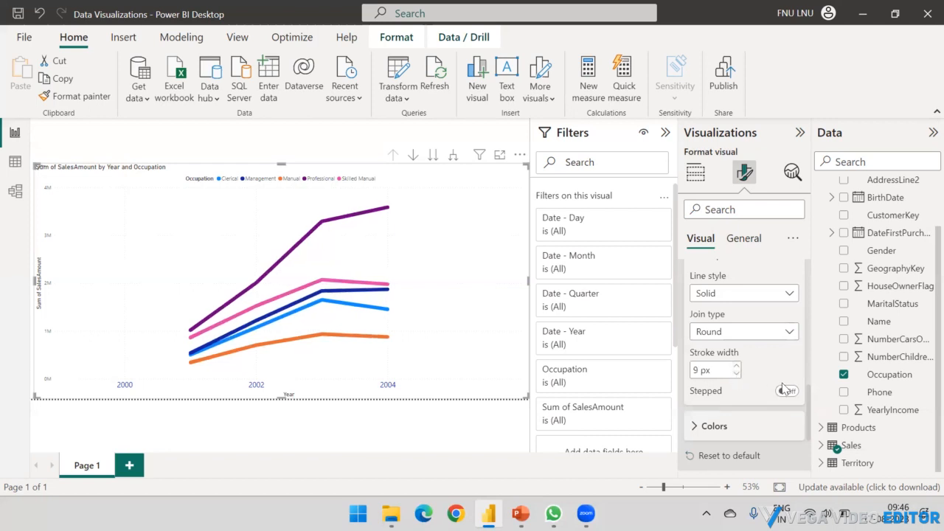
Try the Stepped display for the lines twice, switching it off again each time
{"action": "left_click", "coordinate": [784, 392]}
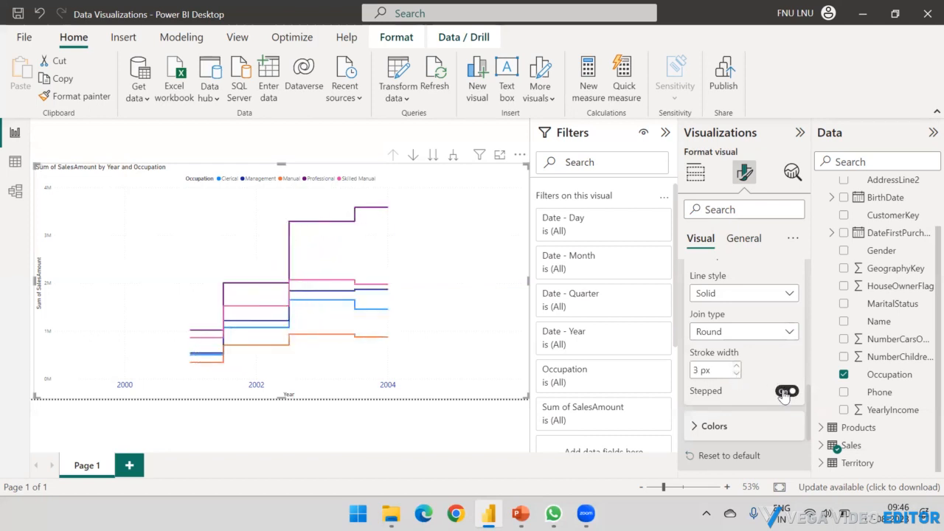
{"action": "left_click", "coordinate": [784, 392]}
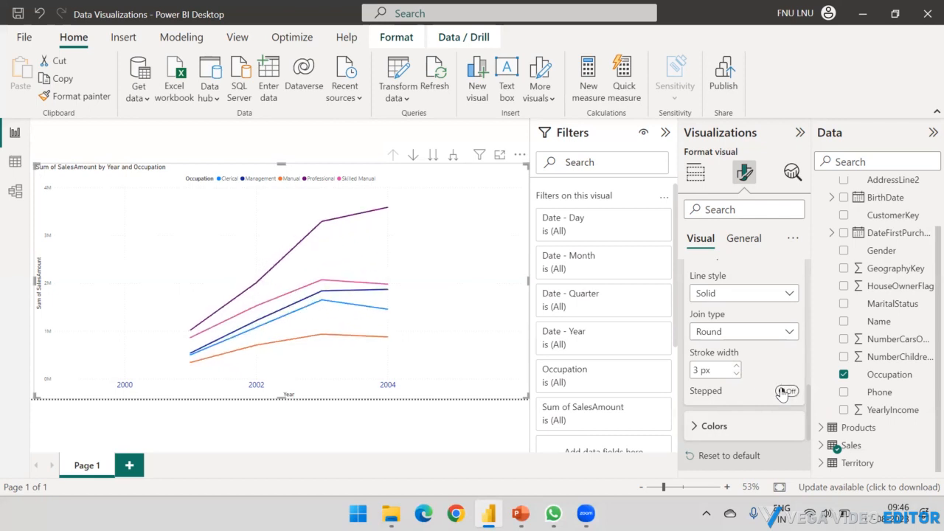
{"action": "left_click", "coordinate": [784, 392]}
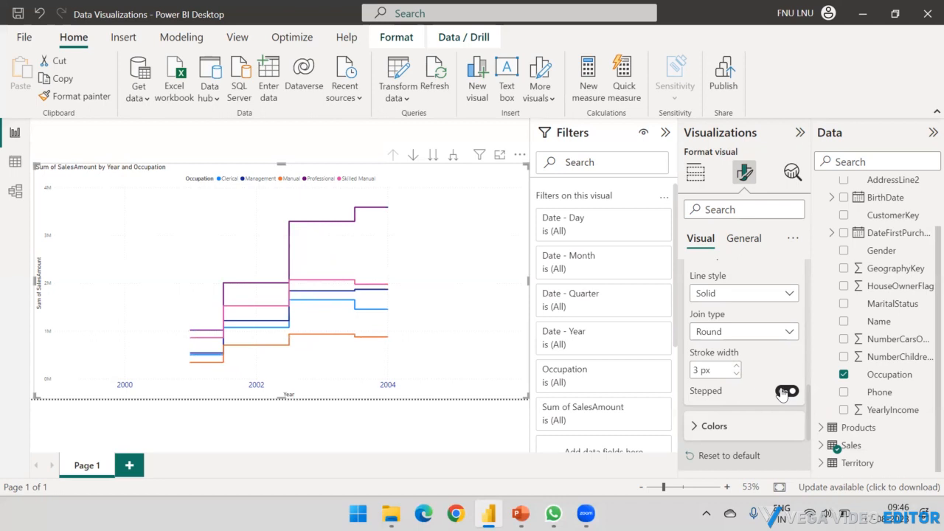
{"action": "left_click", "coordinate": [784, 391]}
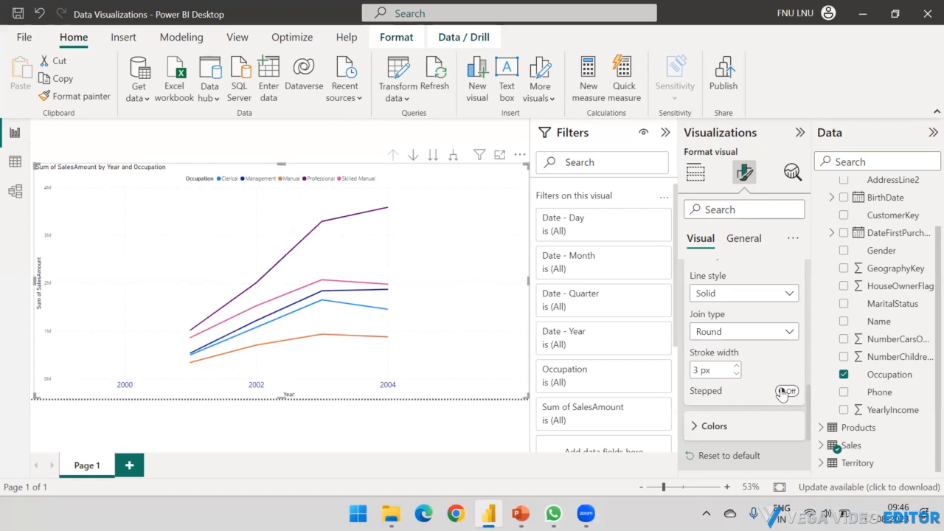
Look through the line color settings for each occupation, and collapse the line settings
{"action": "scroll", "coordinate": [700, 351], "scroll_direction": "down", "scroll_amount": 3}
{"action": "scroll", "coordinate": [711, 328], "scroll_direction": "up", "scroll_amount": 2}
{"action": "scroll", "coordinate": [712, 324], "scroll_direction": "down", "scroll_amount": 1}
{"action": "scroll", "coordinate": [704, 336], "scroll_direction": "up", "scroll_amount": 3}
{"action": "left_click", "coordinate": [699, 352]}
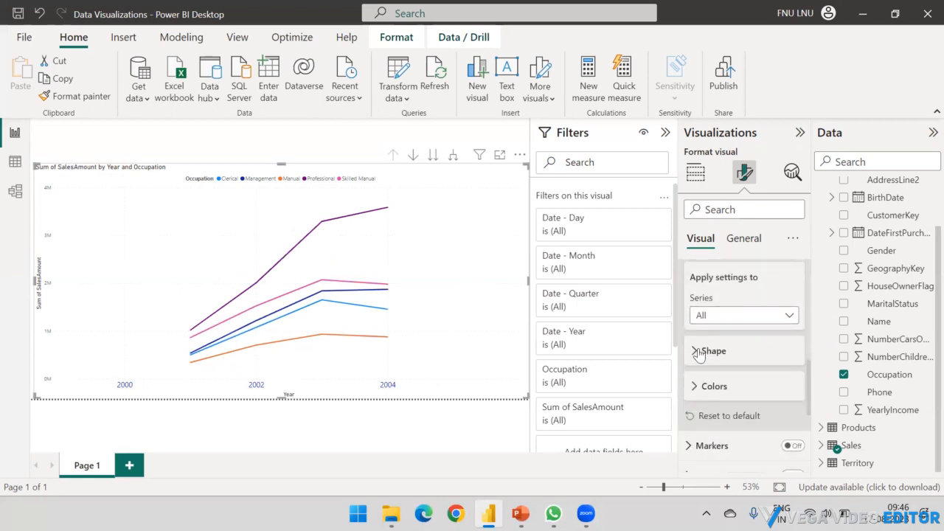
{"action": "scroll", "coordinate": [698, 354], "scroll_direction": "down", "scroll_amount": 1}
{"action": "left_click", "coordinate": [697, 355]}
{"action": "scroll", "coordinate": [706, 340], "scroll_direction": "down", "scroll_amount": 1}
{"action": "scroll", "coordinate": [706, 340], "scroll_direction": "down", "scroll_amount": 3}
{"action": "scroll", "coordinate": [730, 335], "scroll_direction": "up", "scroll_amount": 2}
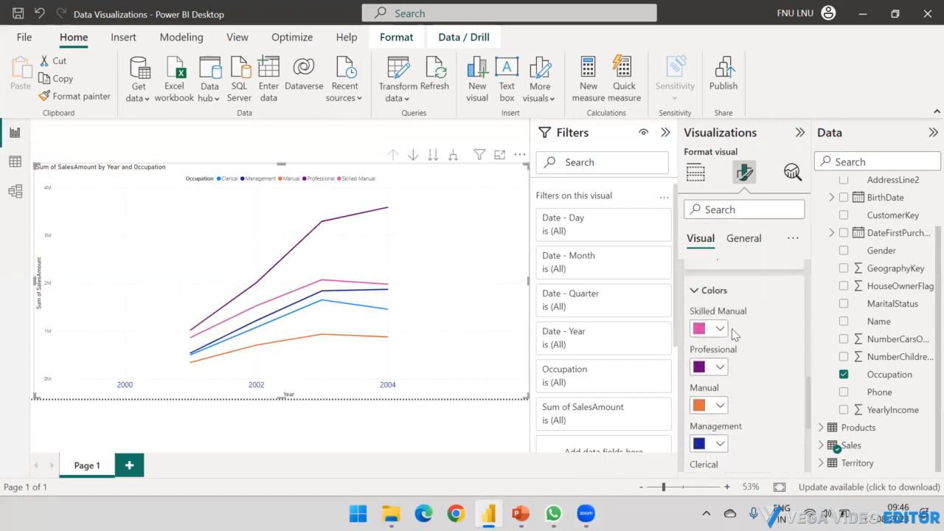
{"action": "scroll", "coordinate": [701, 337], "scroll_direction": "up", "scroll_amount": 2}
{"action": "left_click", "coordinate": [696, 354]}
{"action": "scroll", "coordinate": [719, 336], "scroll_direction": "down", "scroll_amount": 1}
{"action": "scroll", "coordinate": [701, 339], "scroll_direction": "up", "scroll_amount": 3}
{"action": "left_click", "coordinate": [690, 355]}
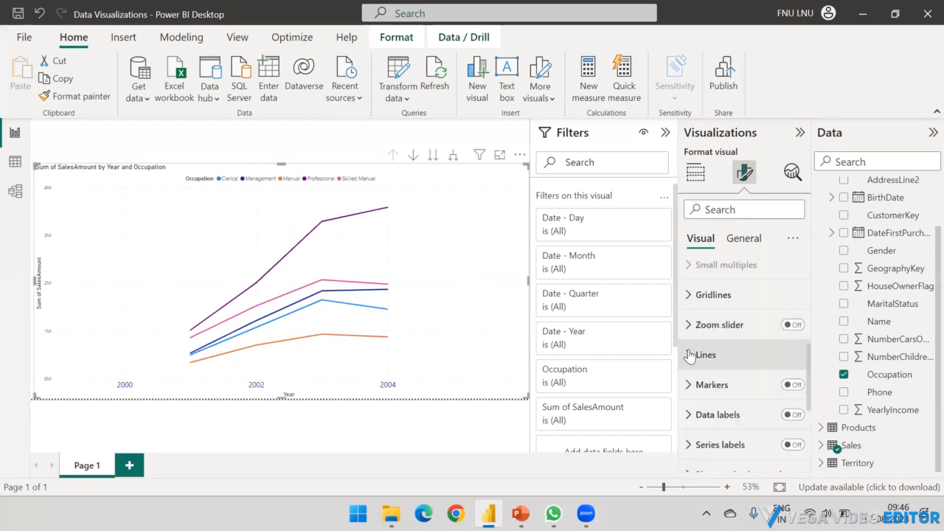
Turn on markers for all series of the line chart
{"action": "scroll", "coordinate": [690, 358], "scroll_direction": "down", "scroll_amount": 1}
{"action": "left_click", "coordinate": [695, 365]}
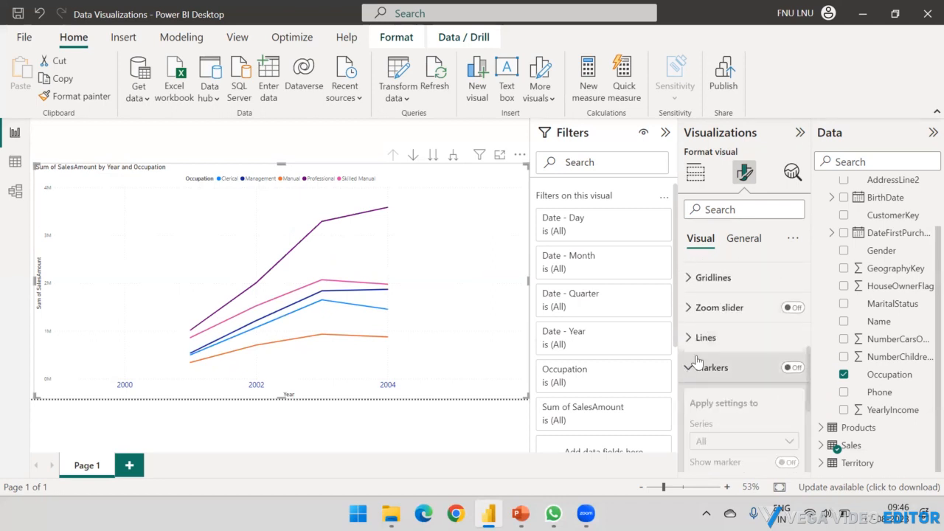
{"action": "scroll", "coordinate": [738, 332], "scroll_direction": "down", "scroll_amount": 3}
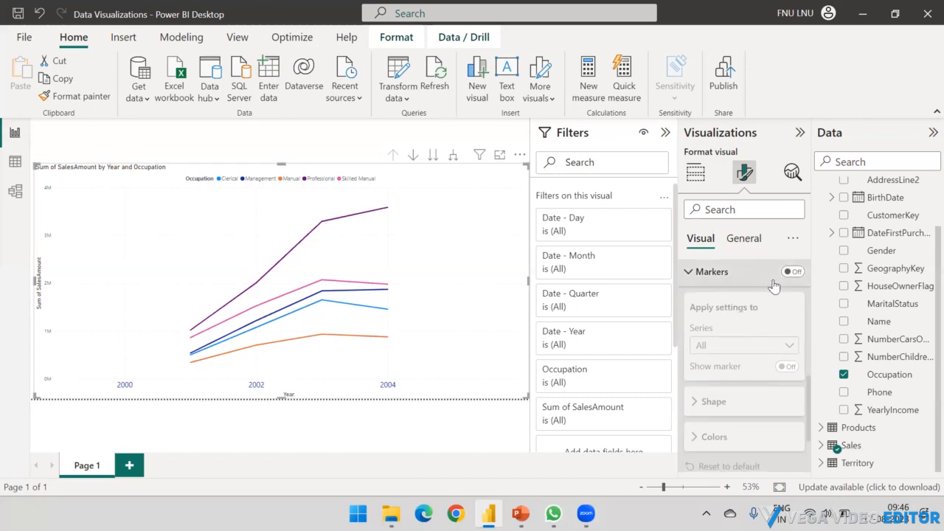
{"action": "left_click", "coordinate": [787, 273]}
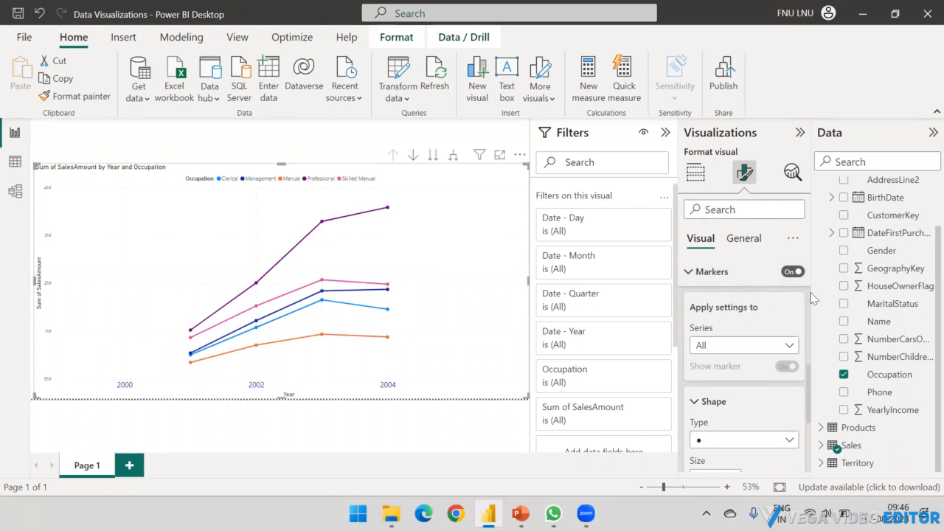
Try the diamond, triangle and X marker types for all series, and return to the circle
{"action": "scroll", "coordinate": [791, 380], "scroll_direction": "down", "scroll_amount": 2}
{"action": "left_click", "coordinate": [790, 377]}
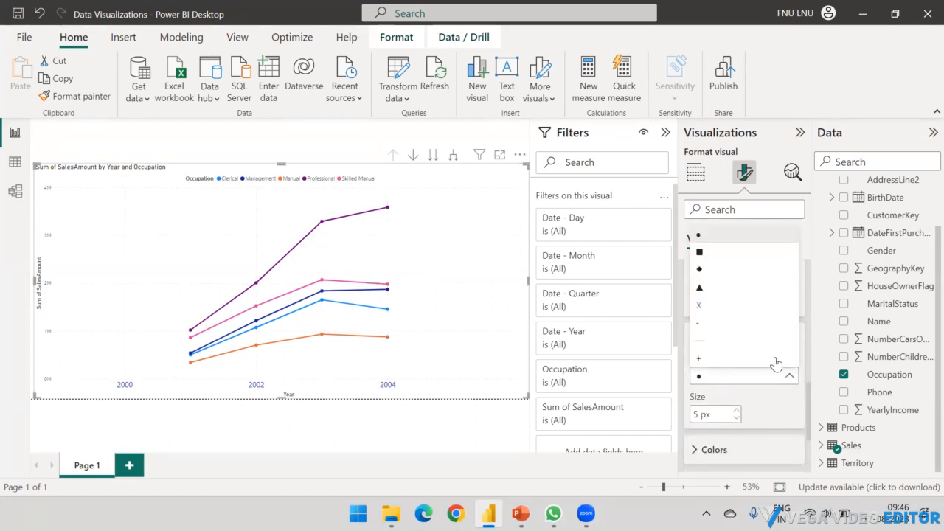
{"action": "left_click", "coordinate": [703, 272]}
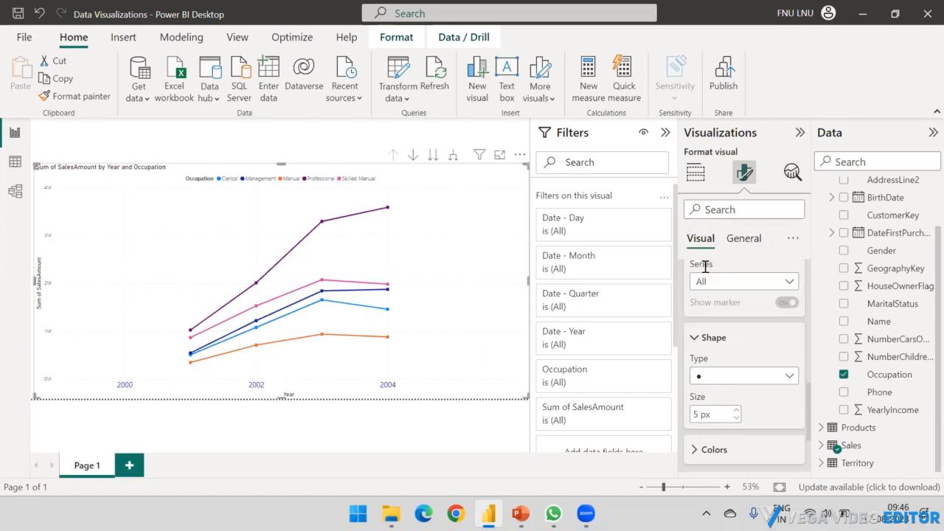
{"action": "left_click", "coordinate": [778, 379]}
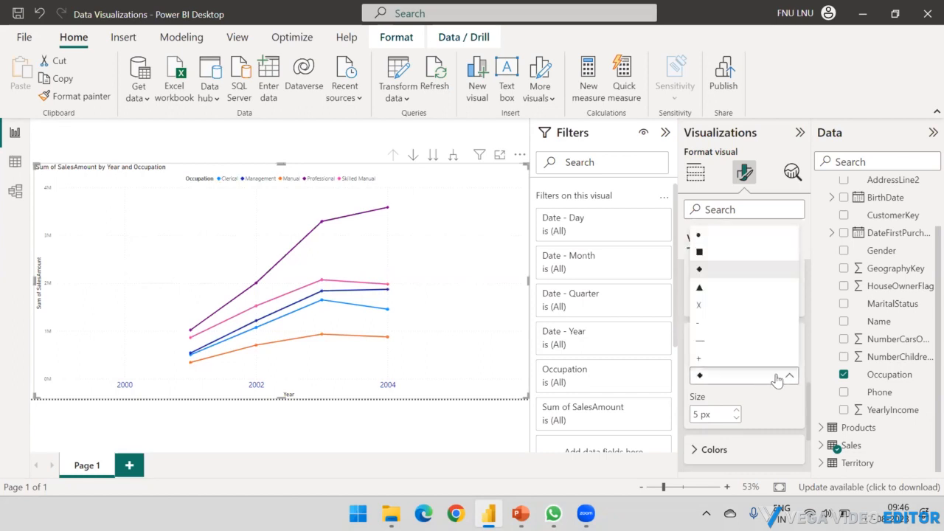
{"action": "left_click", "coordinate": [718, 294]}
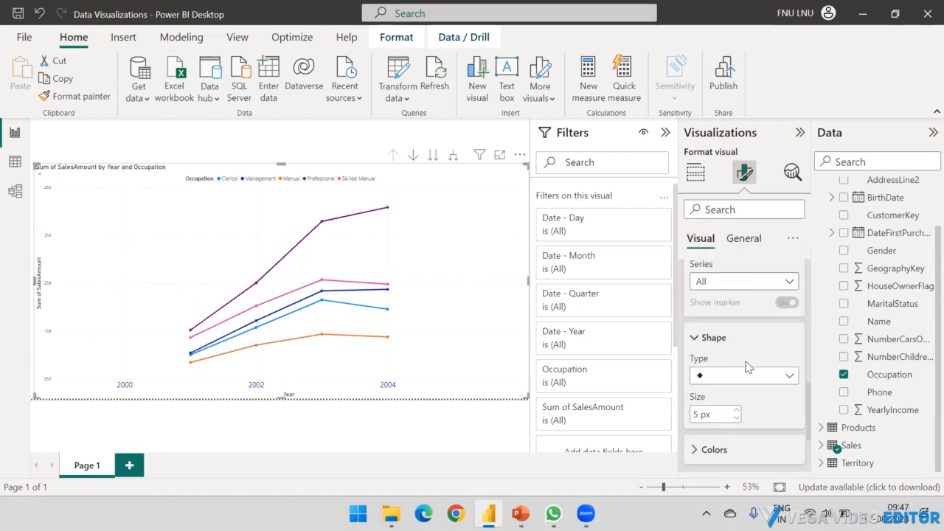
{"action": "left_click", "coordinate": [749, 376]}
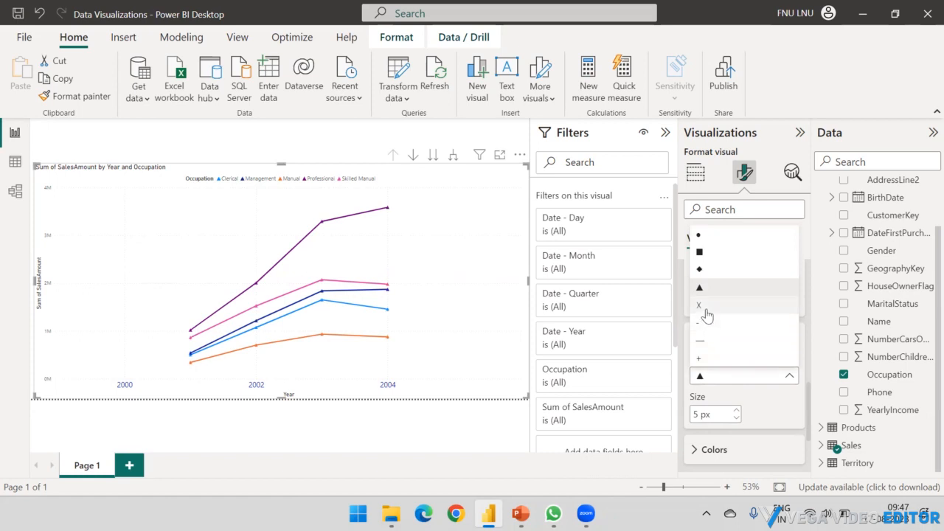
{"action": "left_click", "coordinate": [706, 307]}
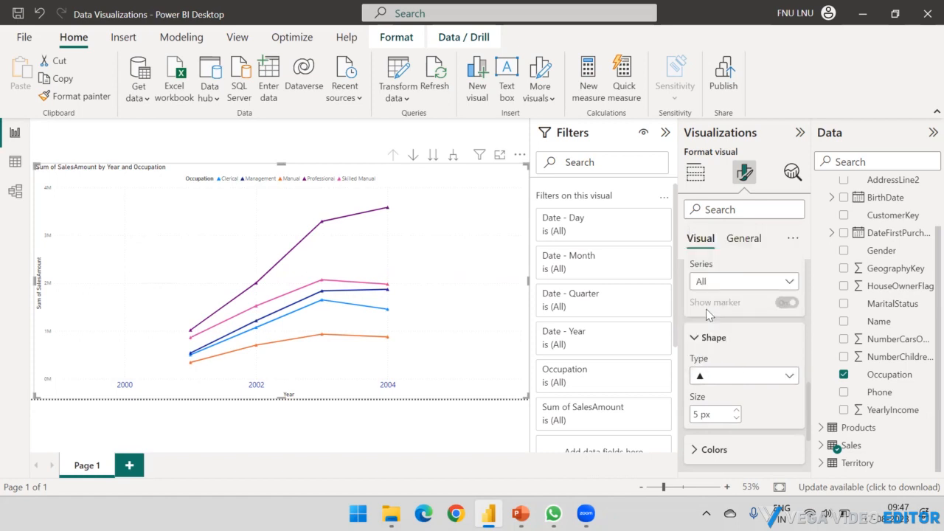
{"action": "left_click", "coordinate": [753, 377]}
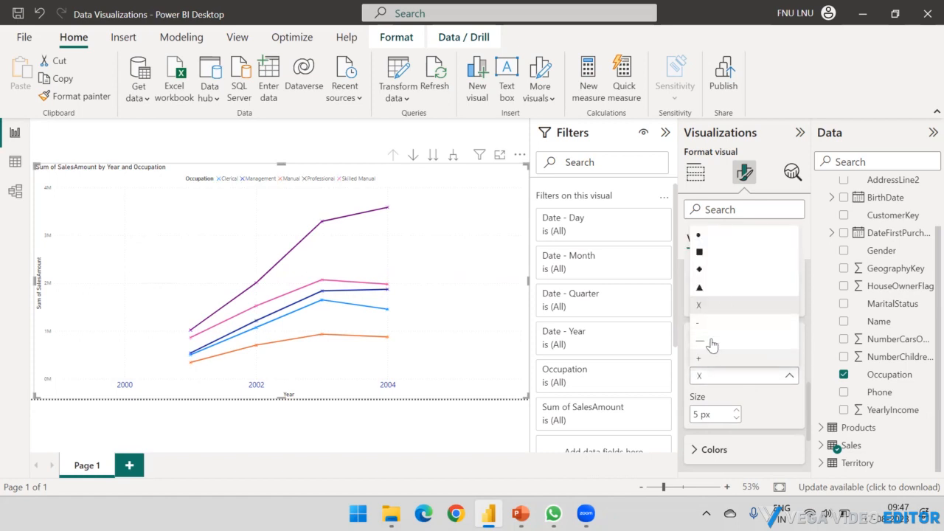
{"action": "key", "text": "Escape"}
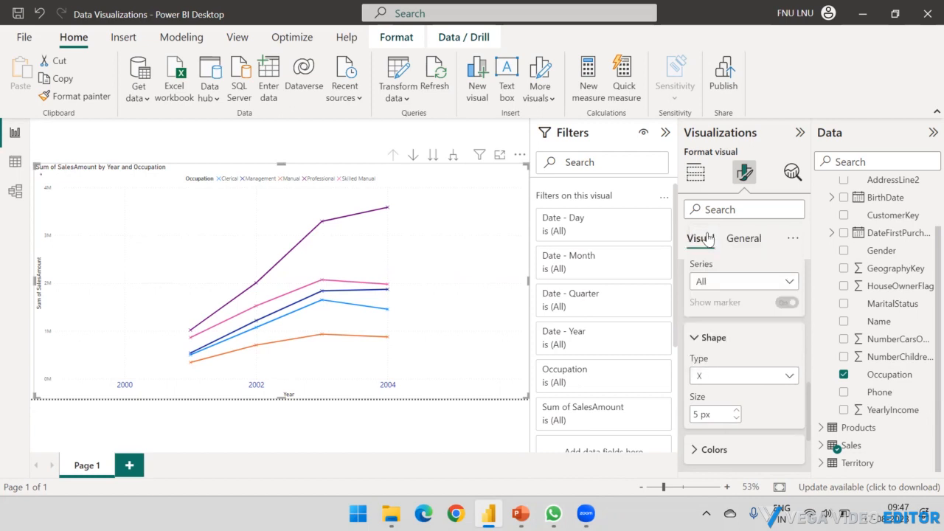
Try larger markers on the lines, and set the marker size to 2 px
{"action": "left_click", "coordinate": [737, 411]}
{"action": "left_click", "coordinate": [737, 411]}
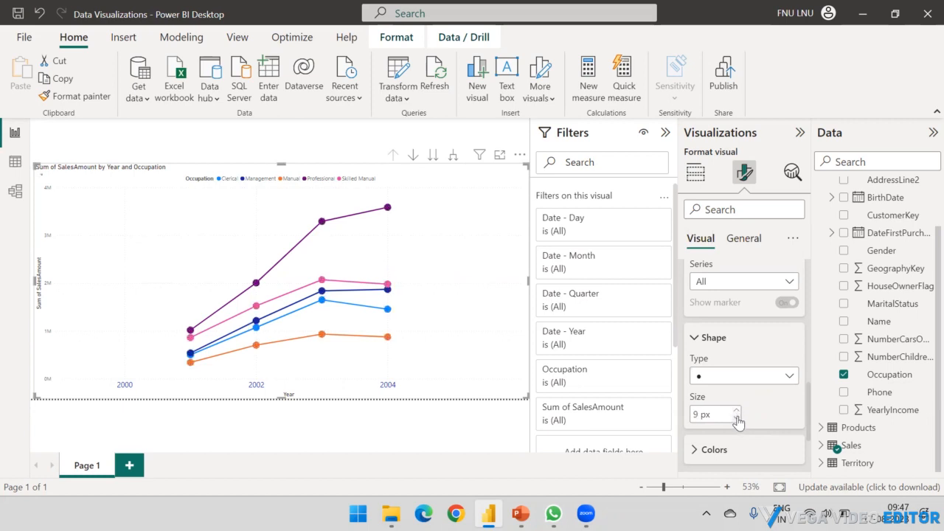
{"action": "left_click", "coordinate": [737, 418]}
{"action": "left_click", "coordinate": [737, 419]}
{"action": "left_click", "coordinate": [736, 418]}
{"action": "left_click", "coordinate": [736, 418]}
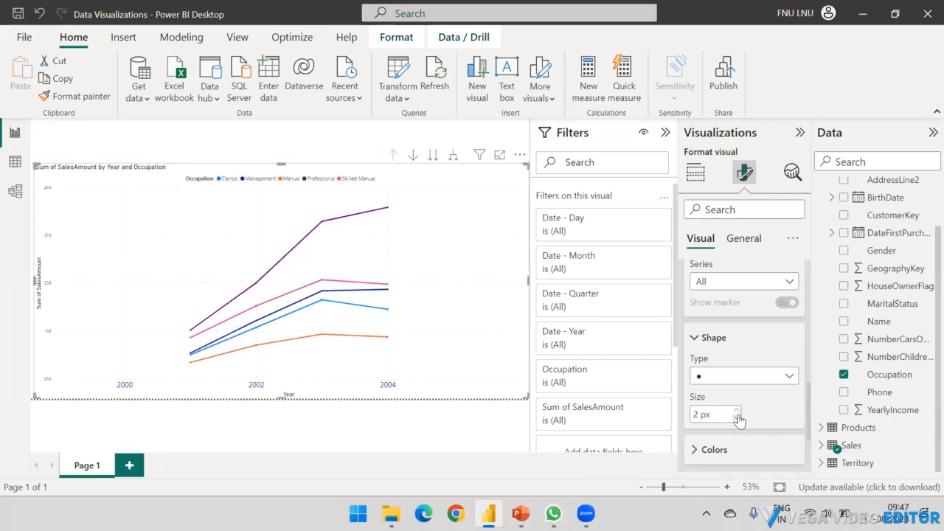
Set the marker size to 4 px for all series, and collapse the marker settings
{"action": "left_click", "coordinate": [739, 416]}
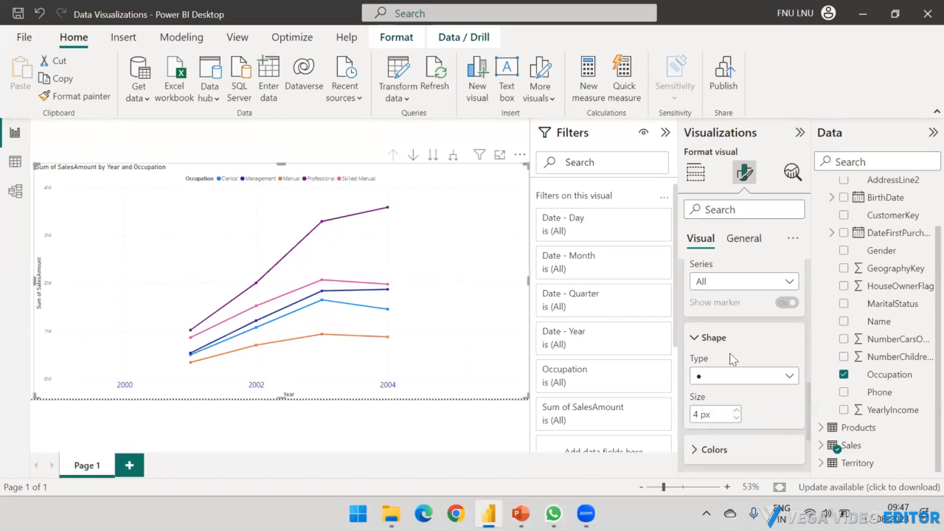
{"action": "left_click", "coordinate": [697, 338]}
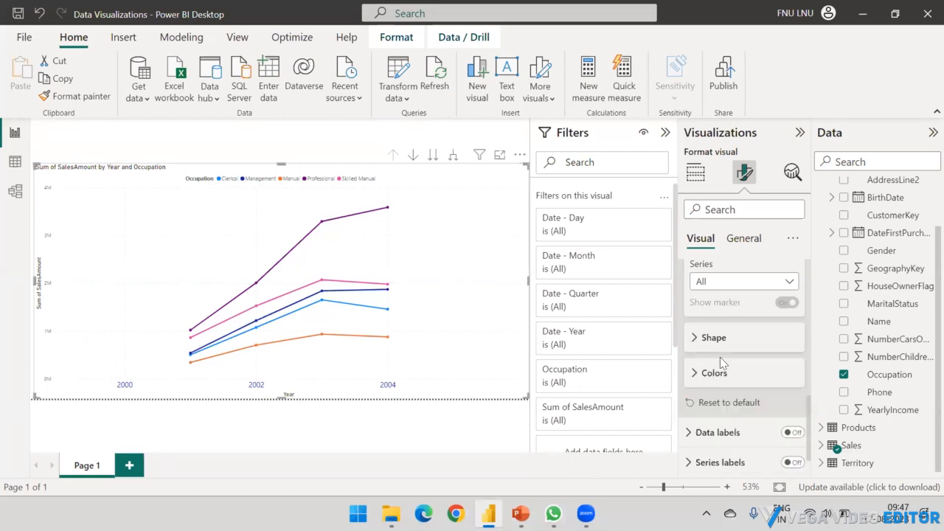
{"action": "scroll", "coordinate": [720, 362], "scroll_direction": "up", "scroll_amount": 2}
{"action": "left_click", "coordinate": [689, 272]}
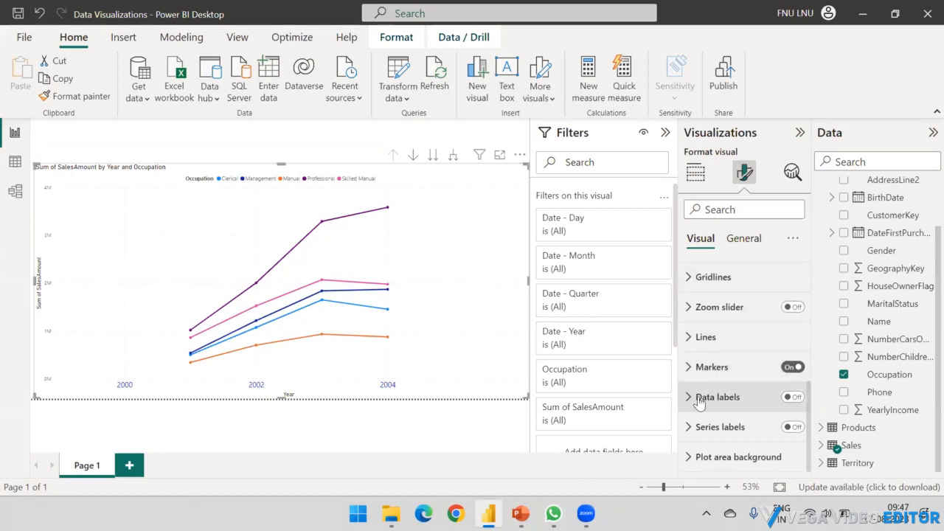
Turn on data labels for all series of the line chart, and expand their settings
{"action": "left_click", "coordinate": [790, 400]}
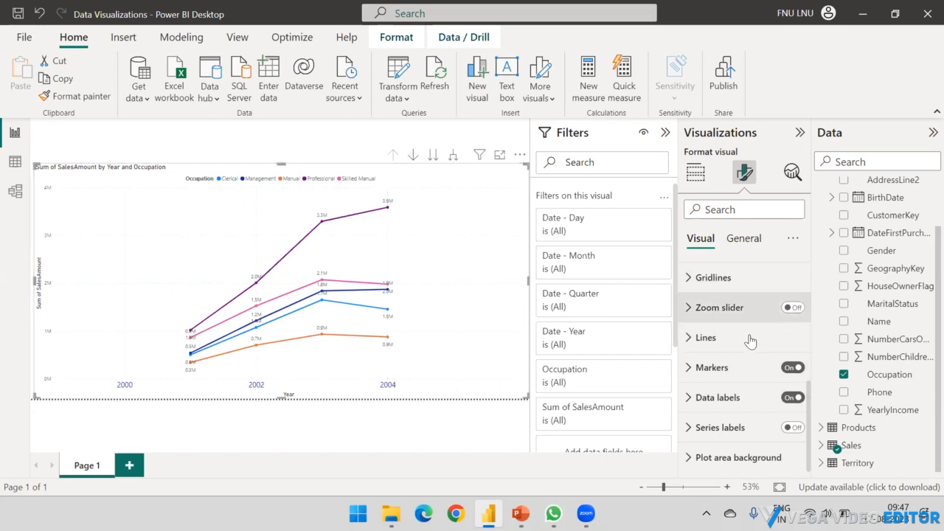
{"action": "left_click", "coordinate": [708, 397]}
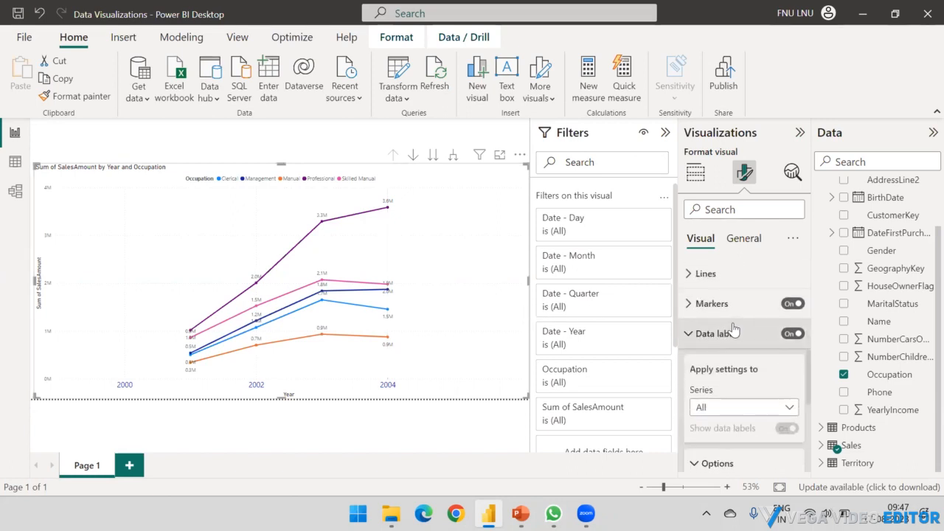
{"action": "scroll", "coordinate": [740, 324], "scroll_direction": "down", "scroll_amount": 3}
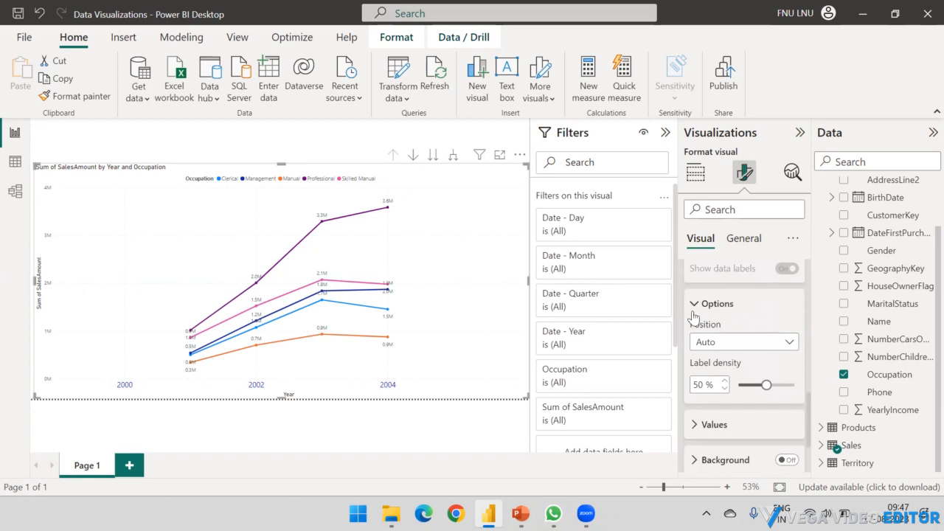
Try the Above position for the data labels, and set their position to Under
{"action": "left_click", "coordinate": [742, 345]}
{"action": "left_click", "coordinate": [726, 377]}
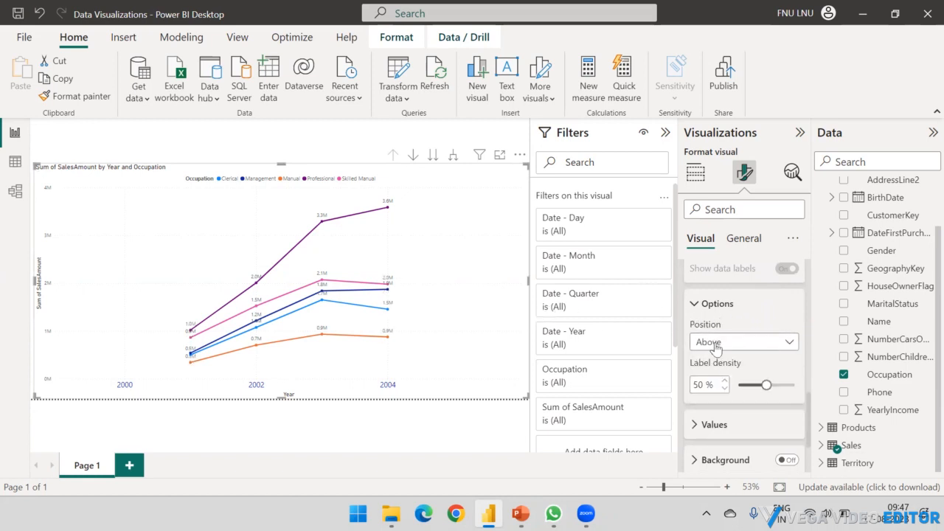
{"action": "left_click", "coordinate": [714, 345]}
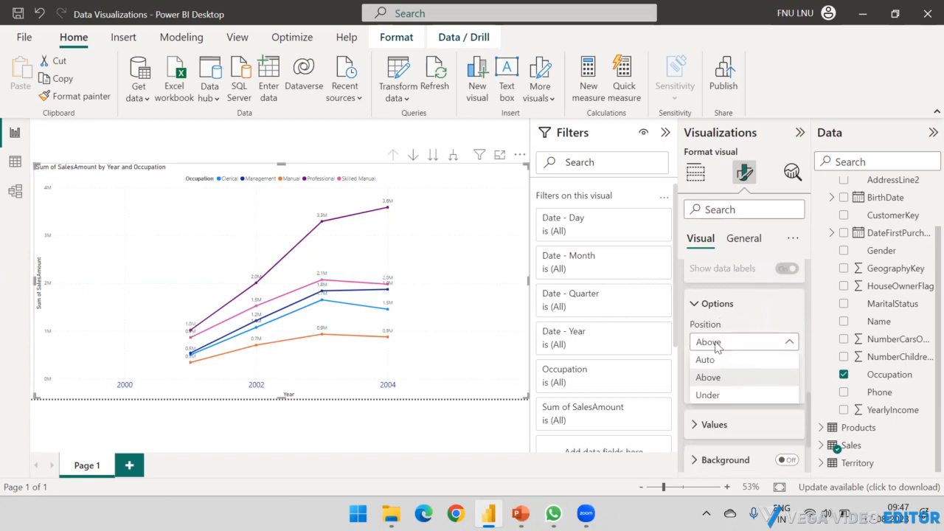
{"action": "left_click", "coordinate": [709, 395]}
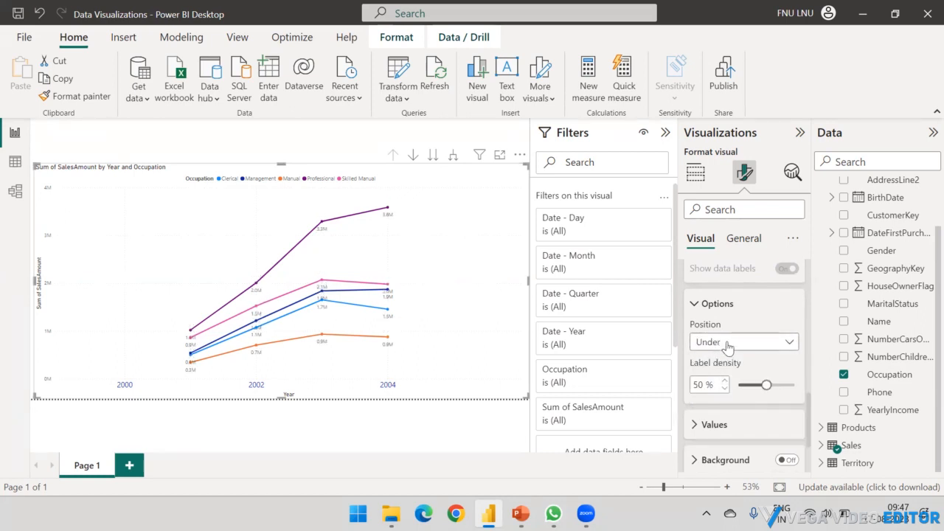
{"action": "left_click", "coordinate": [727, 345]}
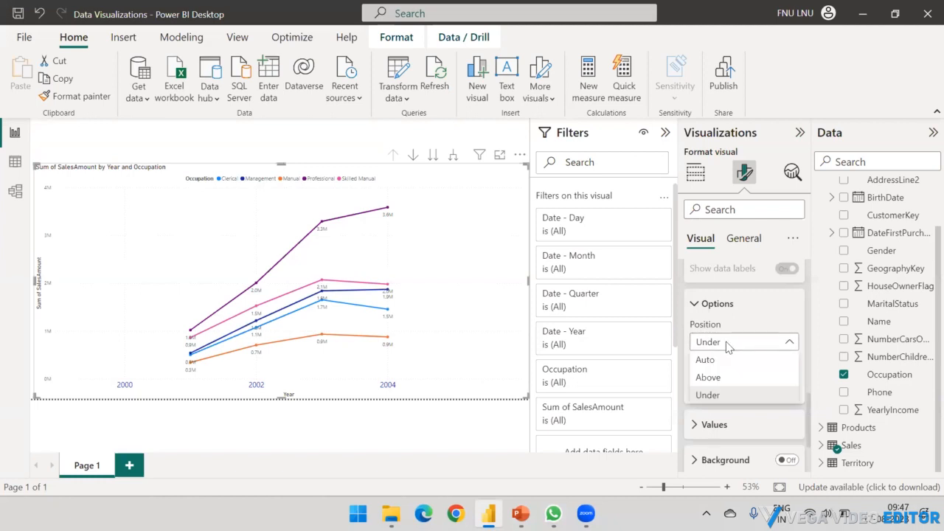
{"action": "left_click", "coordinate": [693, 305]}
{"action": "left_click", "coordinate": [693, 305]}
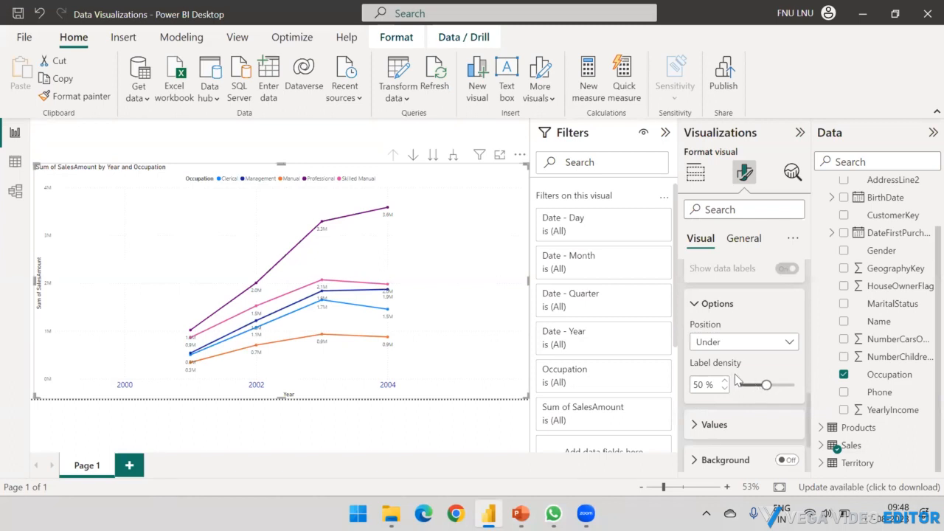
Set the data label density to 100%, and collapse the data label settings
{"action": "left_click_drag", "start_coordinate": [768, 386], "coordinate": [807, 389]}
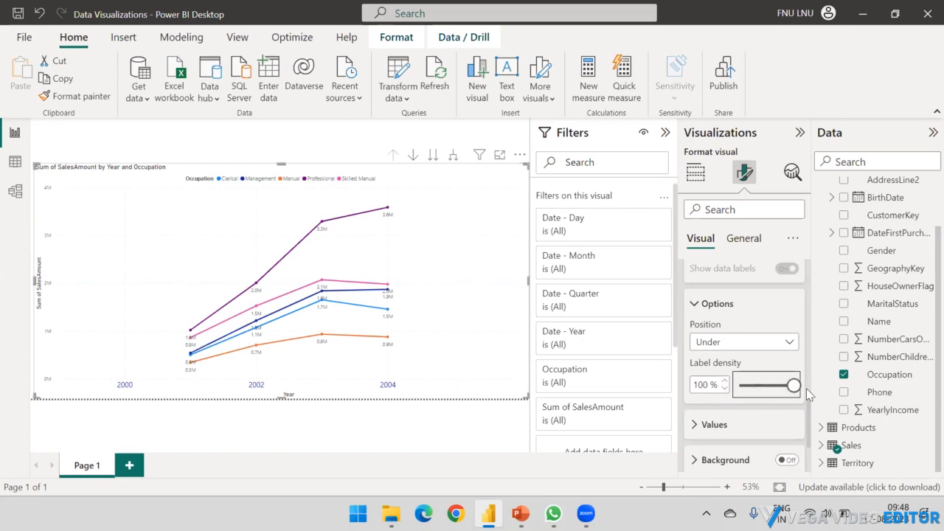
{"action": "left_click", "coordinate": [696, 303]}
{"action": "scroll", "coordinate": [697, 354], "scroll_direction": "down", "scroll_amount": 1}
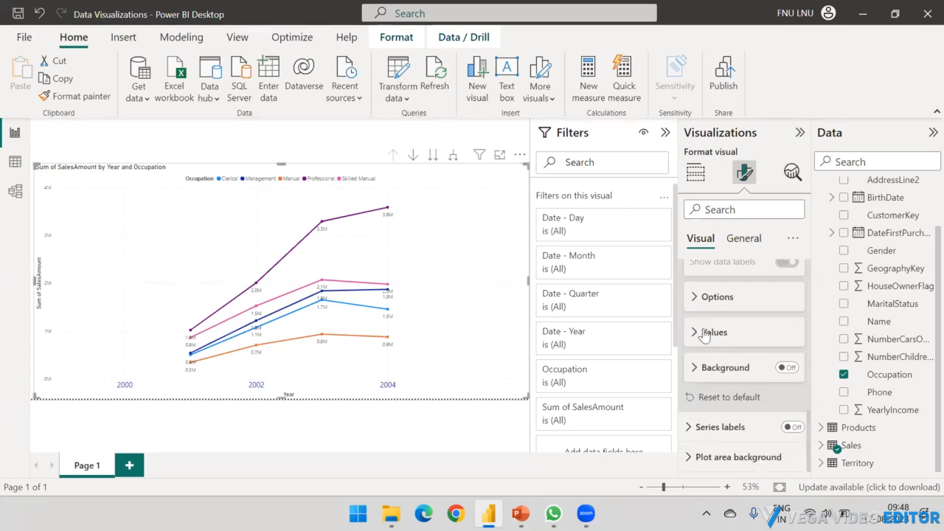
{"action": "left_click", "coordinate": [693, 369]}
{"action": "left_click", "coordinate": [694, 369]}
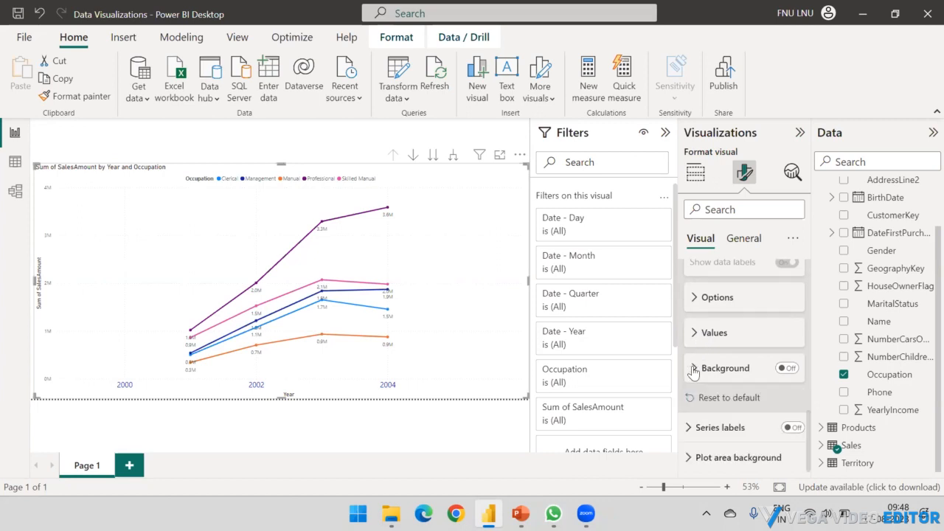
{"action": "scroll", "coordinate": [712, 343], "scroll_direction": "up", "scroll_amount": 3}
{"action": "scroll", "coordinate": [711, 342], "scroll_direction": "up", "scroll_amount": 1}
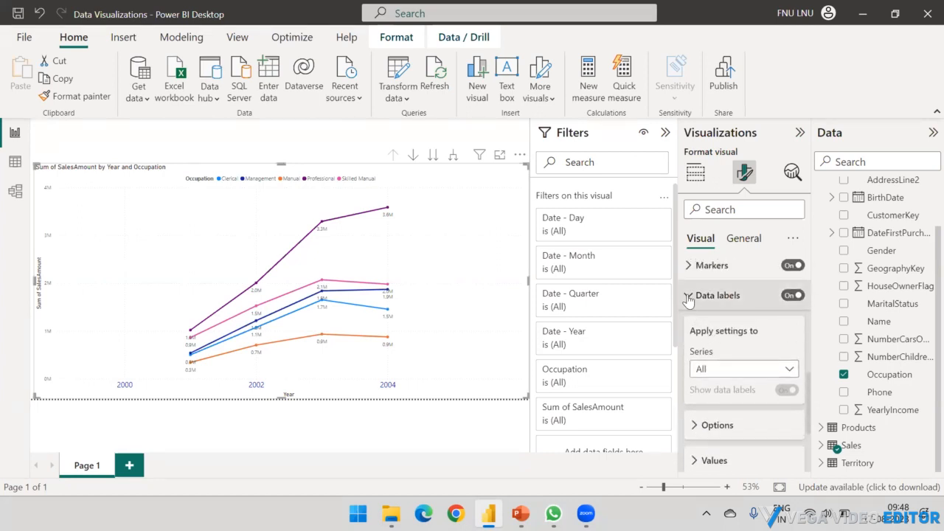
{"action": "left_click", "coordinate": [697, 299]}
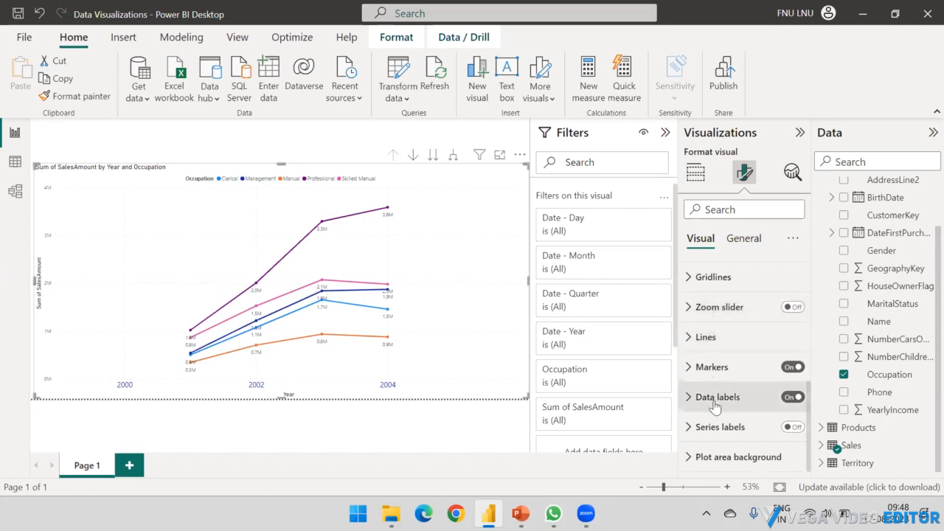
Try showing series labels on the line chart, turn them off again, and collapse their settings
{"action": "left_click", "coordinate": [697, 428]}
{"action": "scroll", "coordinate": [709, 383], "scroll_direction": "down", "scroll_amount": 3}
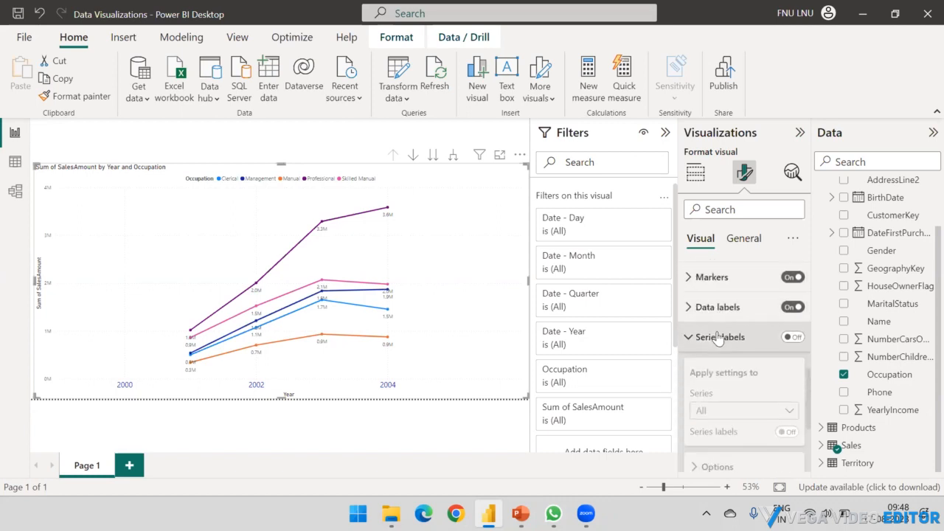
{"action": "scroll", "coordinate": [748, 327], "scroll_direction": "down", "scroll_amount": 1}
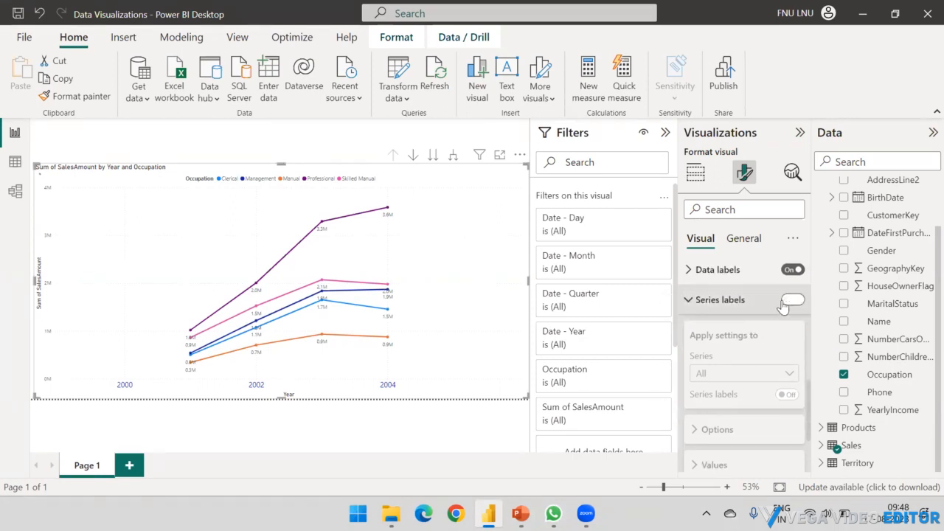
{"action": "left_click", "coordinate": [784, 304]}
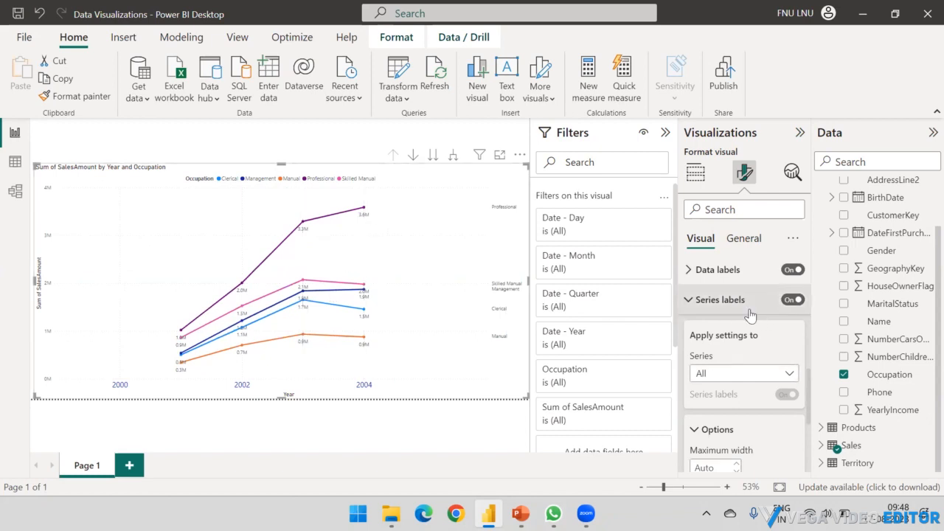
{"action": "left_click", "coordinate": [788, 301]}
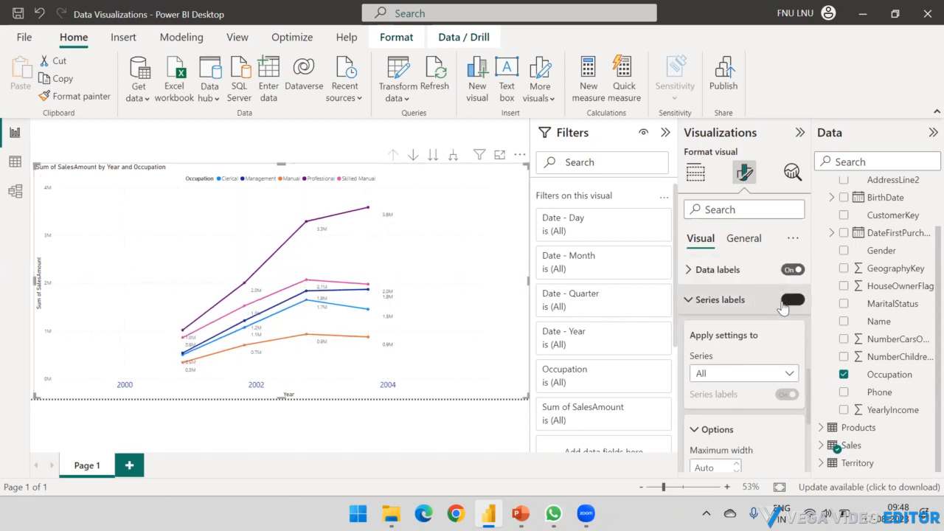
{"action": "left_click", "coordinate": [688, 301]}
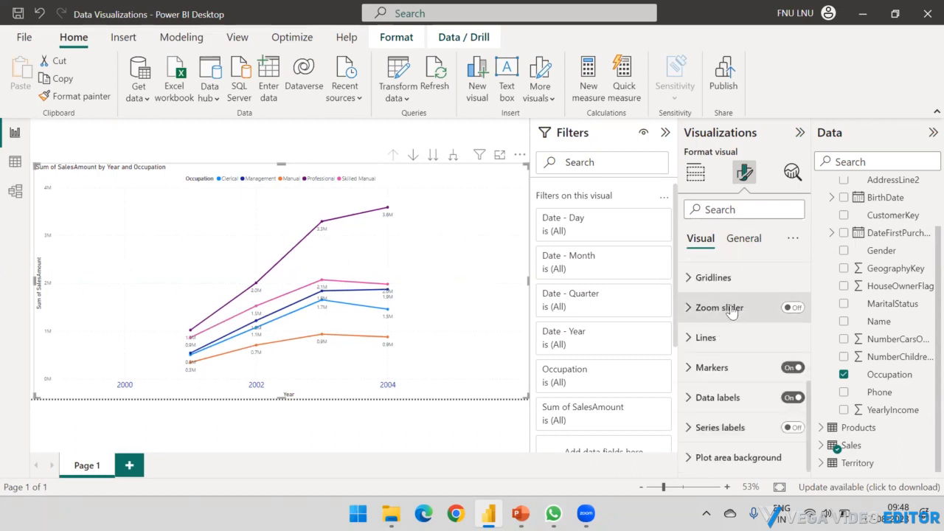
Add the image "WC Data Skills Academy - Publishing" from the Content > WC logos folder on drive D as the plot area background
{"action": "left_click", "coordinate": [690, 458]}
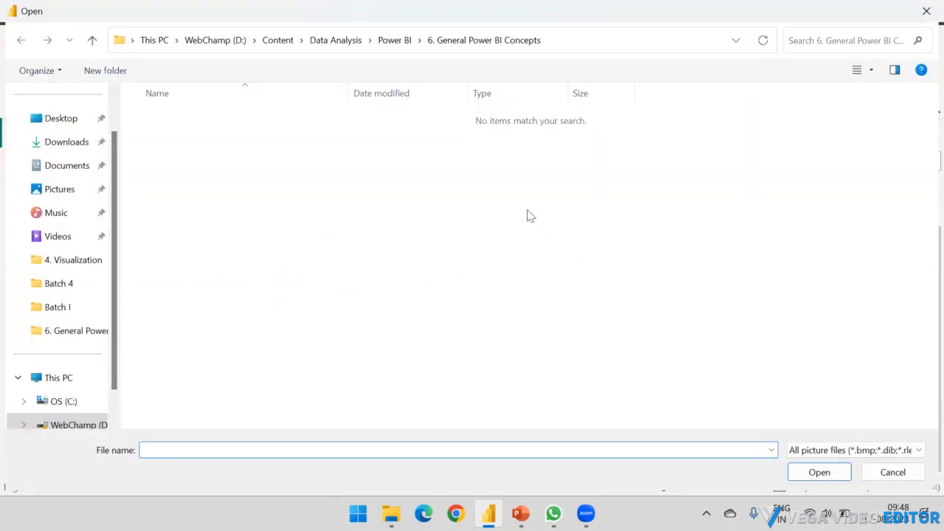
{"action": "left_click", "coordinate": [395, 40]}
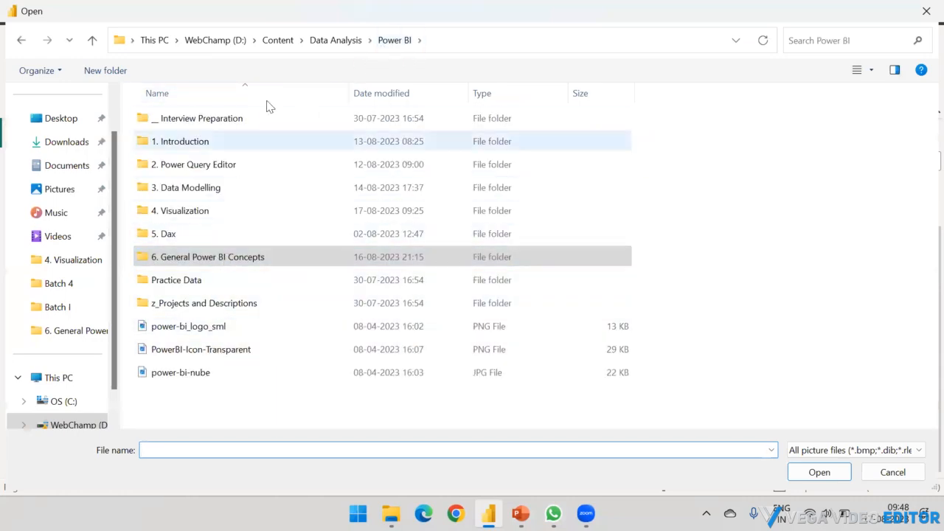
{"action": "left_click", "coordinate": [286, 43]}
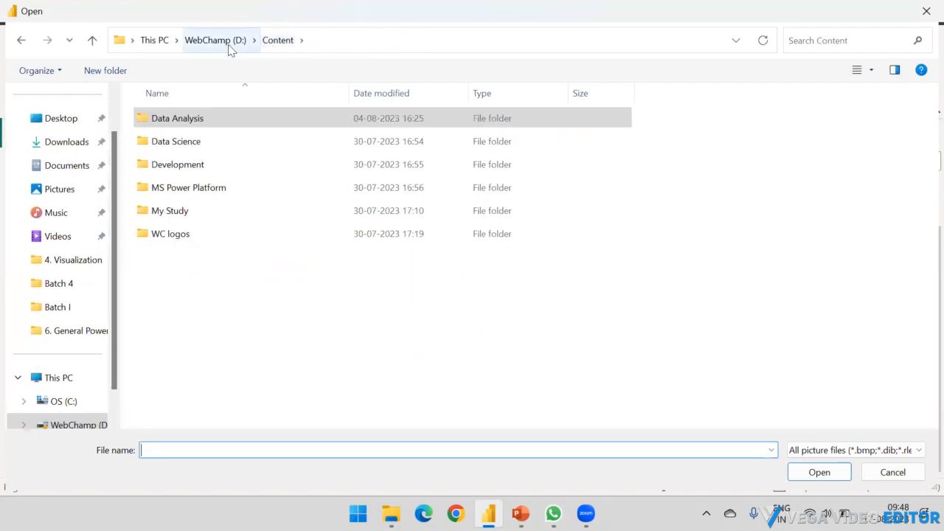
{"action": "left_click", "coordinate": [230, 43]}
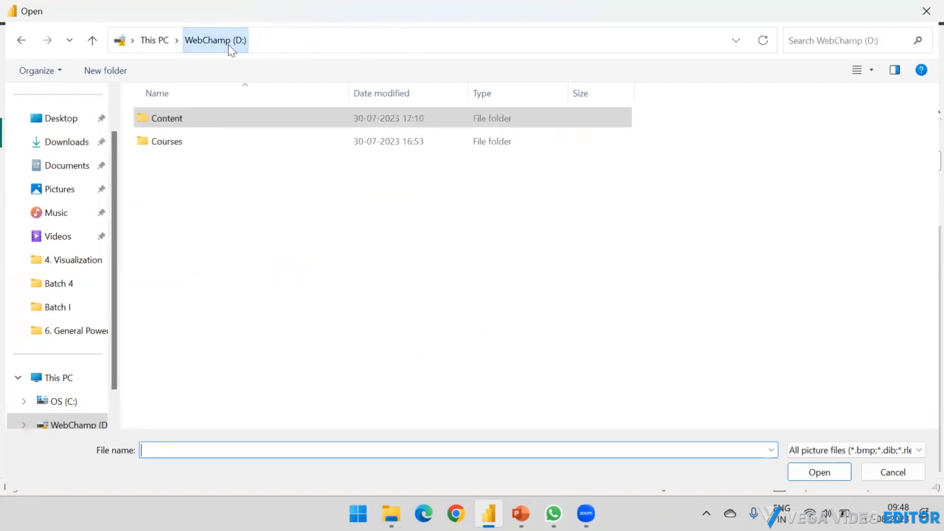
{"action": "double_click", "coordinate": [177, 120]}
{"action": "double_click", "coordinate": [166, 236]}
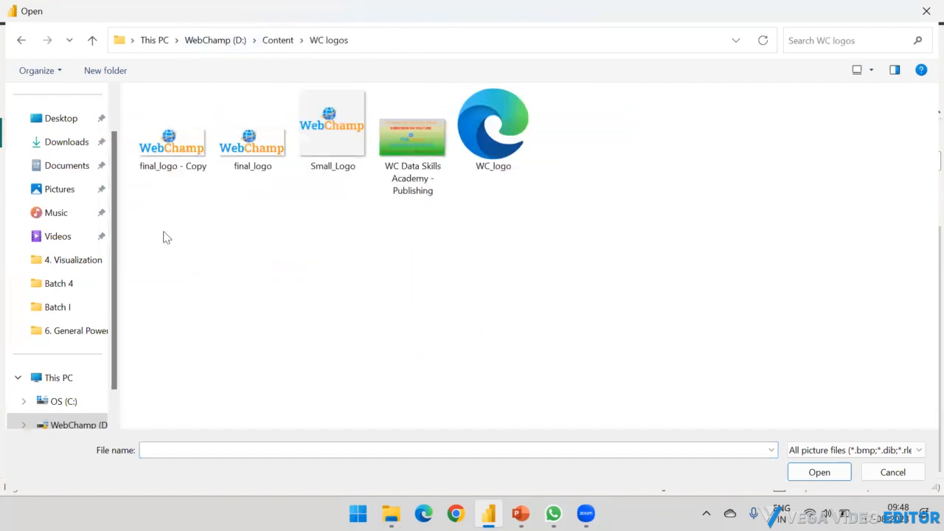
{"action": "left_click", "coordinate": [385, 179]}
{"action": "left_click", "coordinate": [819, 473]}
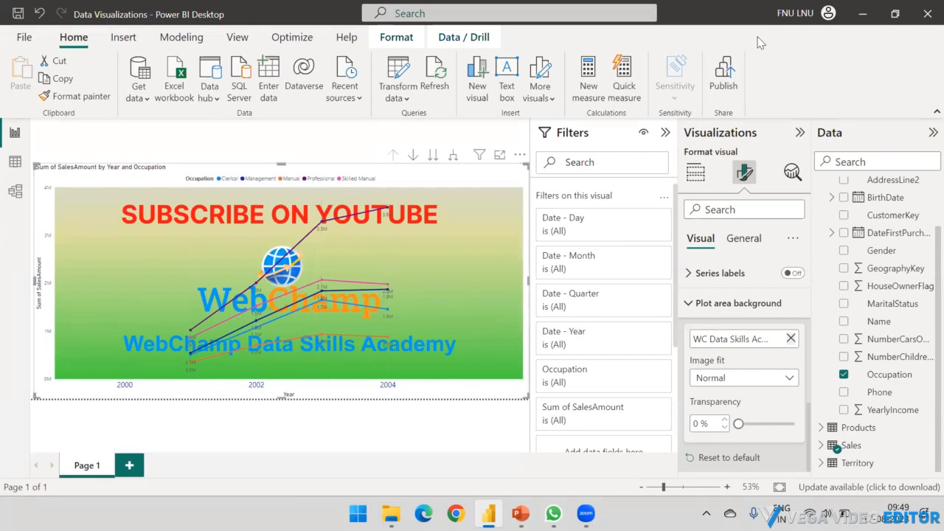
Collapse the expanded legend and plot area background settings of the line chart
{"action": "scroll", "coordinate": [712, 354], "scroll_direction": "up", "scroll_amount": 10}
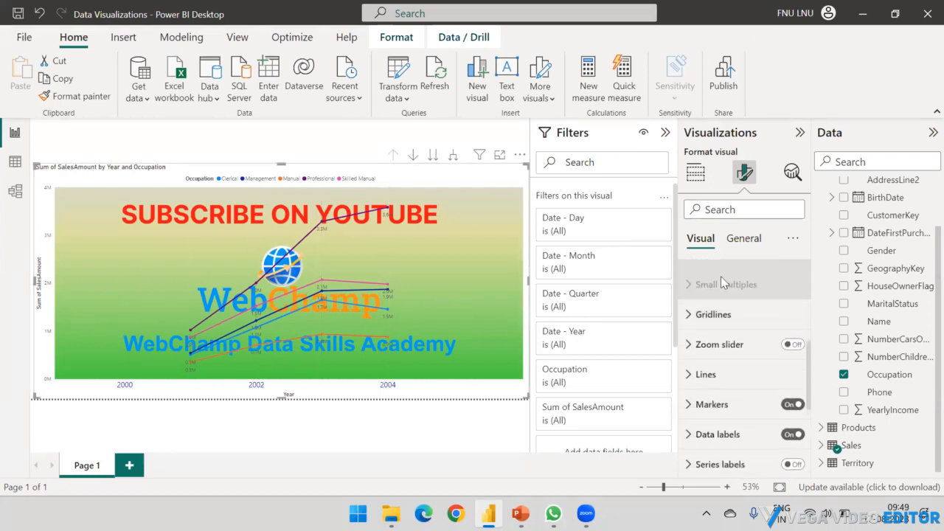
{"action": "scroll", "coordinate": [708, 288], "scroll_direction": "up", "scroll_amount": 1}
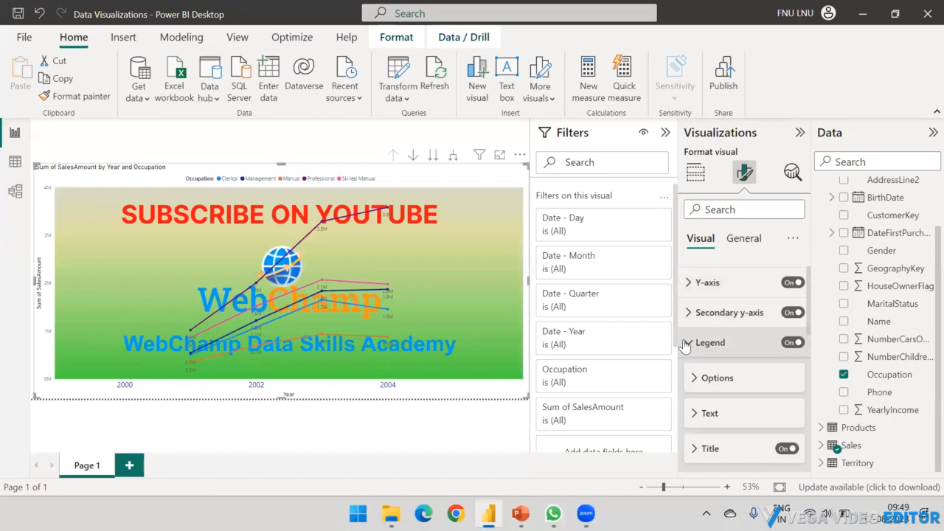
{"action": "left_click", "coordinate": [688, 344]}
{"action": "scroll", "coordinate": [708, 295], "scroll_direction": "down", "scroll_amount": 4}
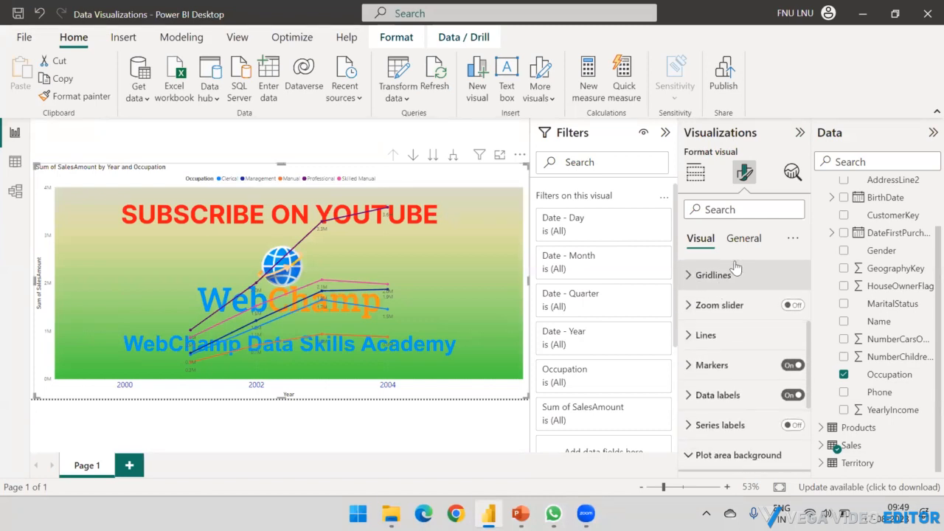
{"action": "scroll", "coordinate": [712, 332], "scroll_direction": "down", "scroll_amount": 3}
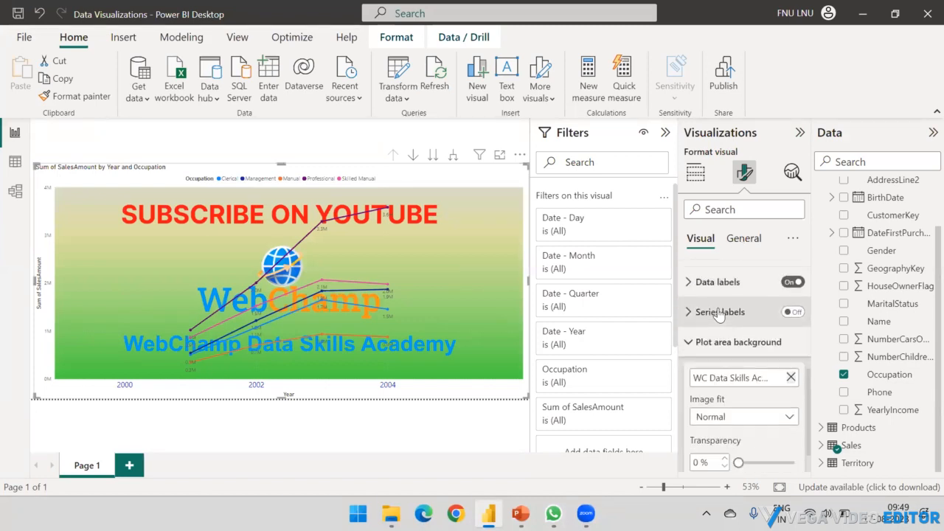
{"action": "left_click", "coordinate": [697, 304]}
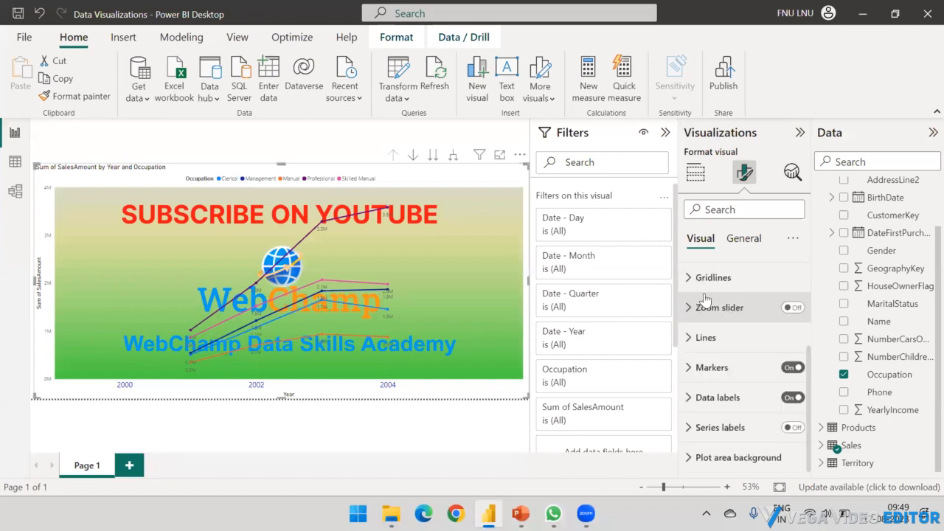
Look at the size properties in the chart's general format settings, and collapse them
{"action": "left_click", "coordinate": [743, 238]}
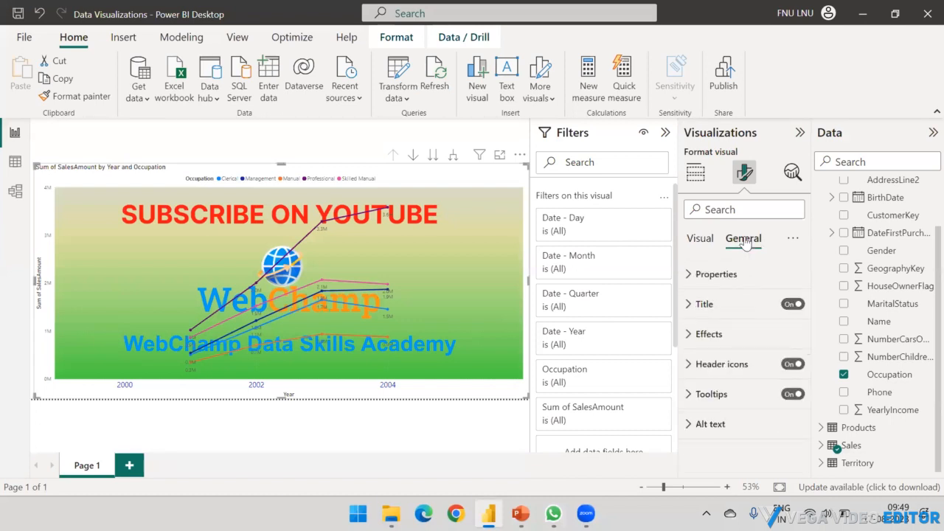
{"action": "left_click", "coordinate": [691, 279]}
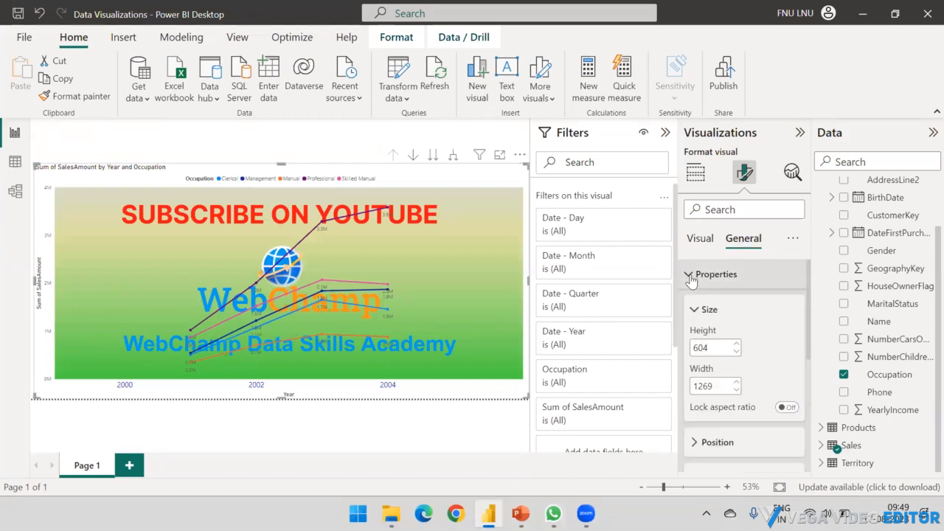
{"action": "left_click", "coordinate": [690, 277]}
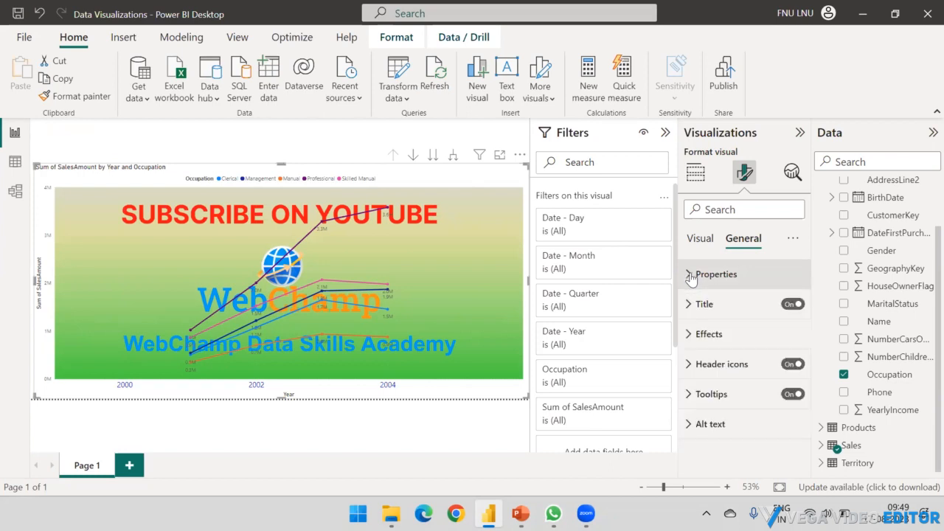
Look at the title and effects settings in the chart's general format options, and collapse them
{"action": "left_click", "coordinate": [691, 307]}
{"action": "left_click", "coordinate": [692, 305]}
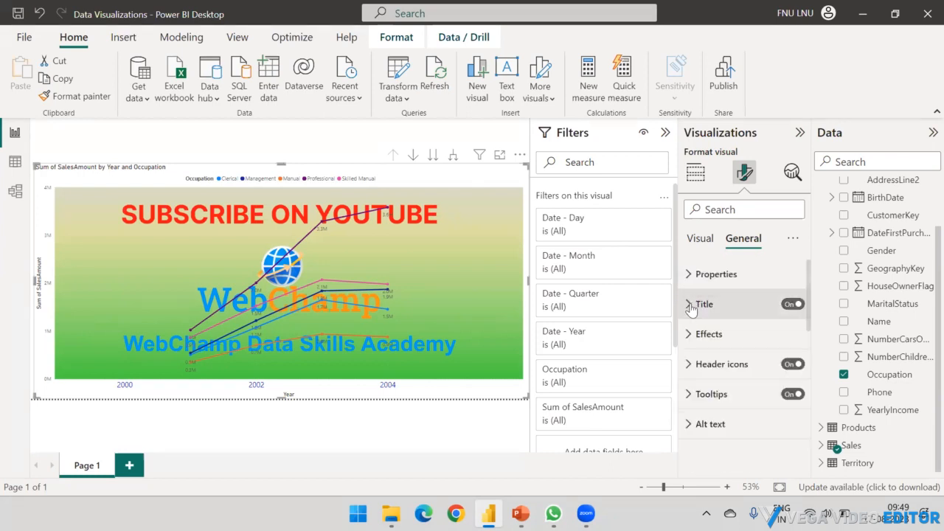
{"action": "left_click", "coordinate": [691, 335]}
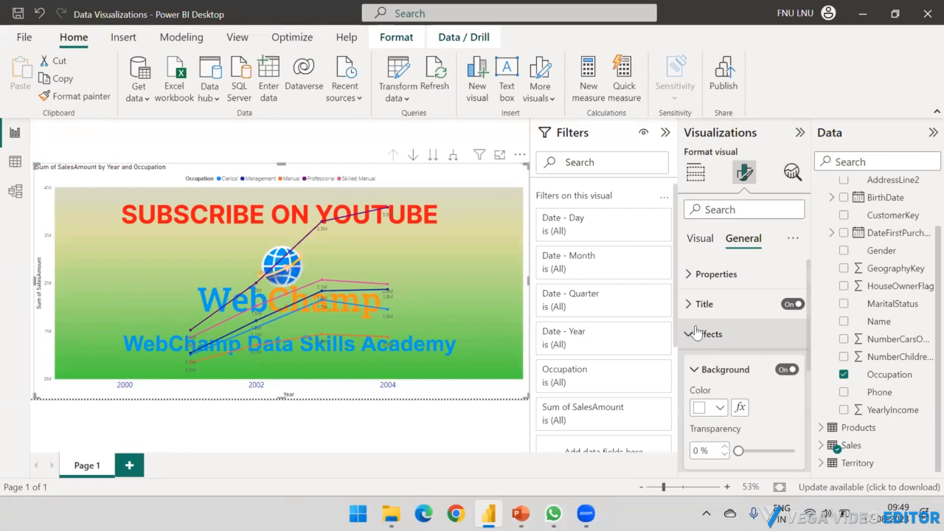
{"action": "scroll", "coordinate": [701, 317], "scroll_direction": "down", "scroll_amount": 1}
{"action": "left_click", "coordinate": [699, 302]}
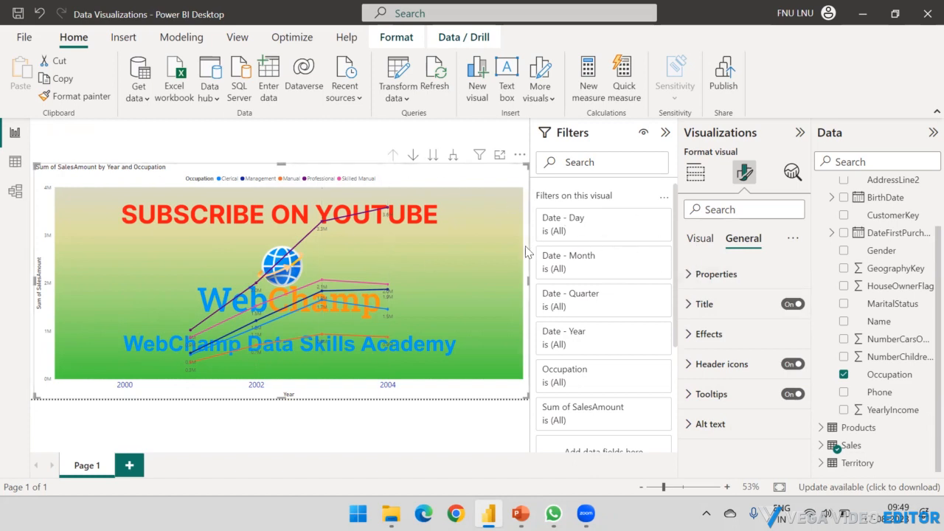
Reselect the line chart with its build options showing and convert it to an area chart
{"action": "left_click", "coordinate": [393, 438]}
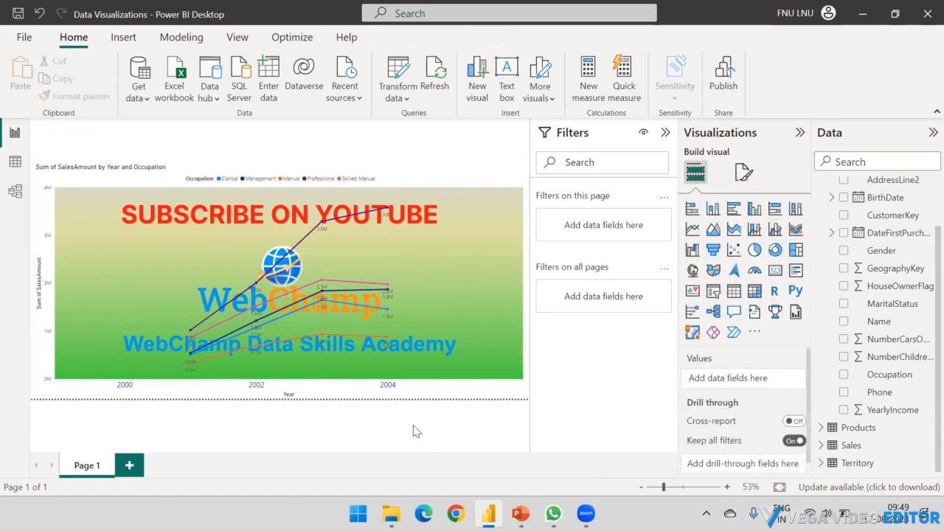
{"action": "left_click", "coordinate": [520, 177]}
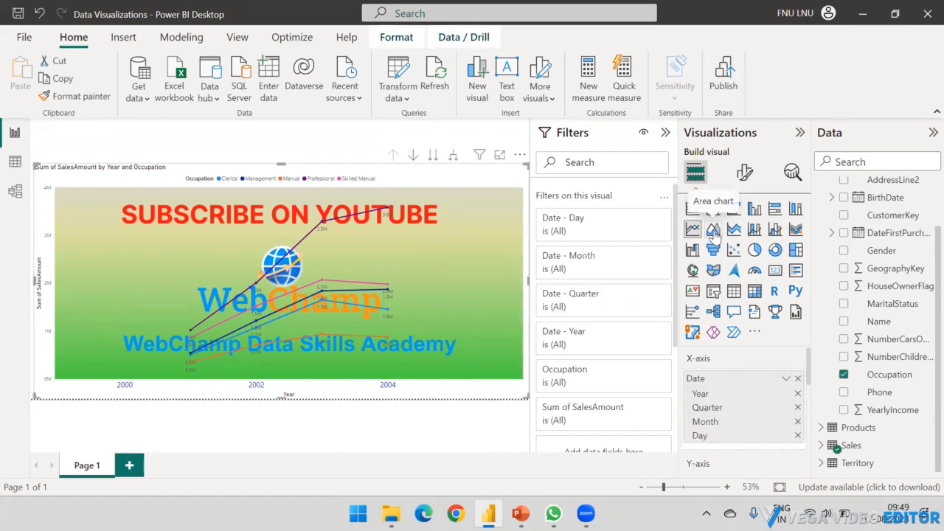
{"action": "left_click", "coordinate": [713, 232]}
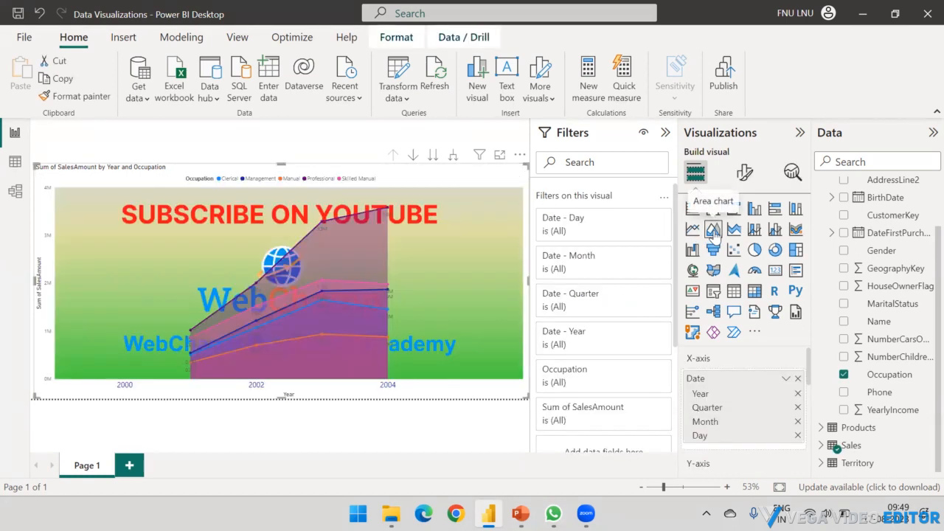